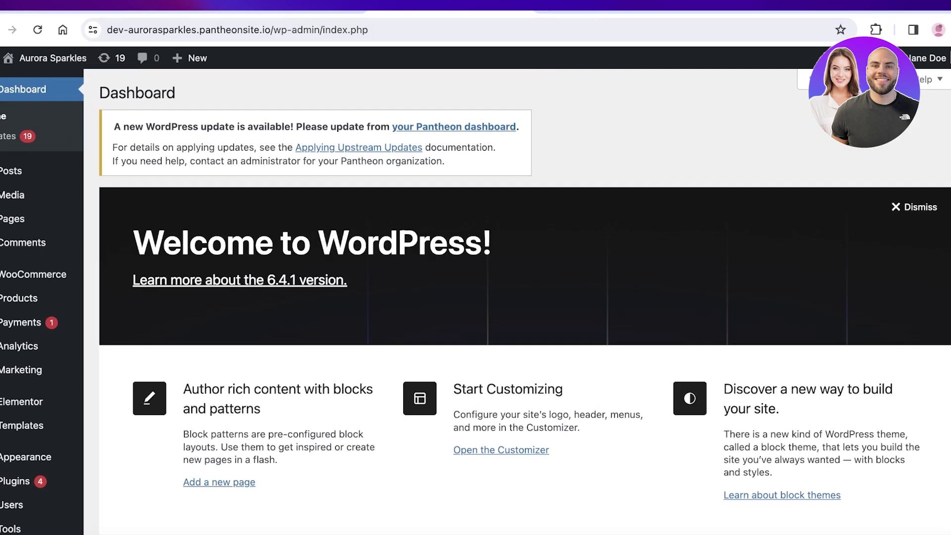
# Step: Google 'mailchimp' in a new tab, open Mailchimp's website, and scroll to its pricing plans
pyautogui.hotkey('ctrl', 't')
pyautogui.write('mailc')
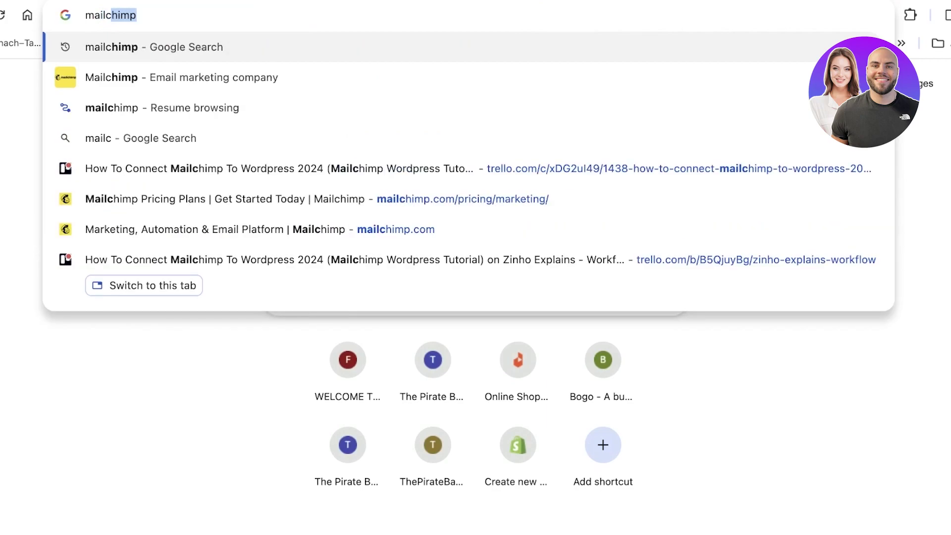
pyautogui.write('hip&o')
pyautogui.press('BackSpace')
pyautogui.write('hip')
pyautogui.press('Return')
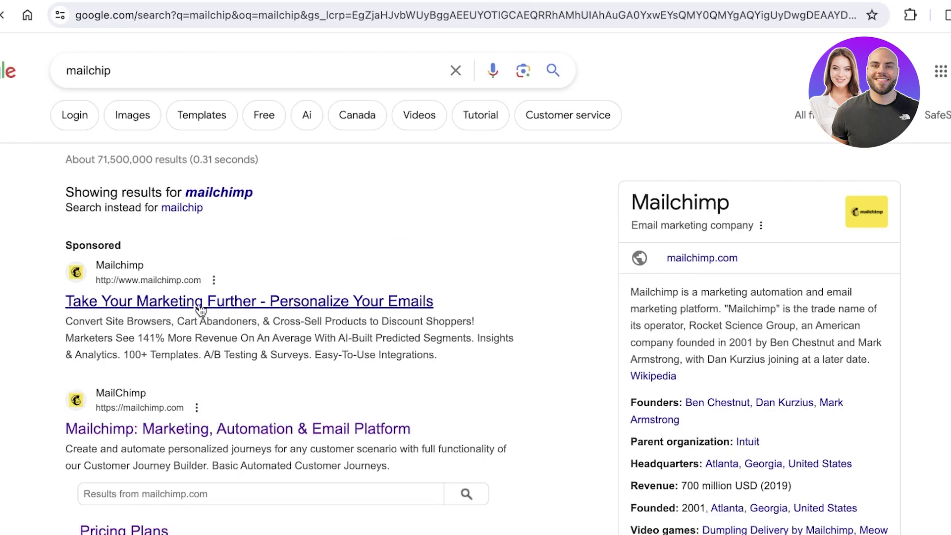
pyautogui.click(201, 311)
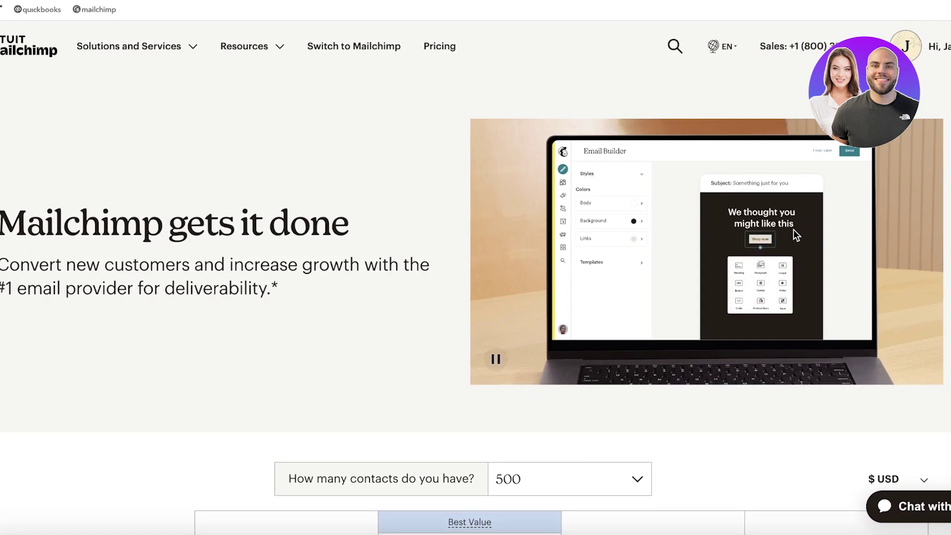
pyautogui.scroll(-3, 794, 243)
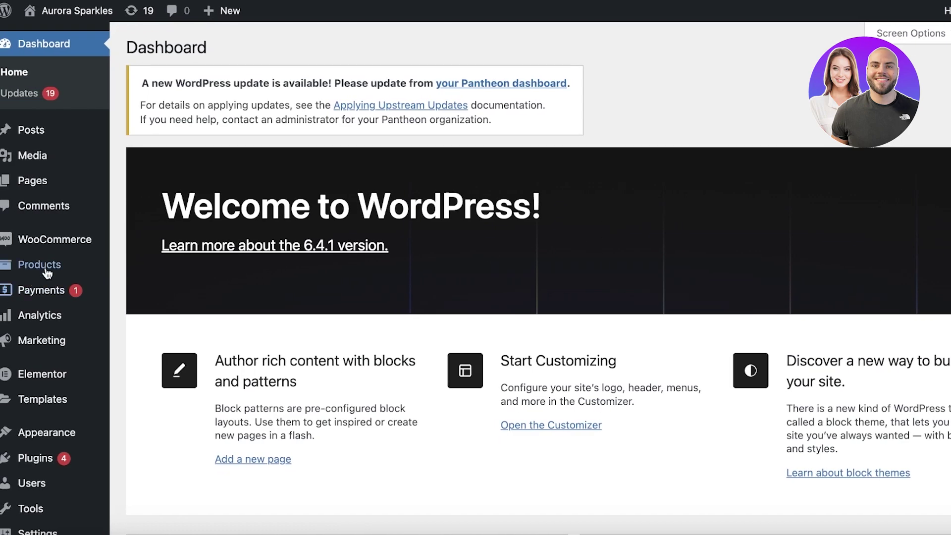
# Step: Open WooCommerce Home to view the Aurora Sparkles setup checklist, 0 of 6 complete
pyautogui.click(58, 243)
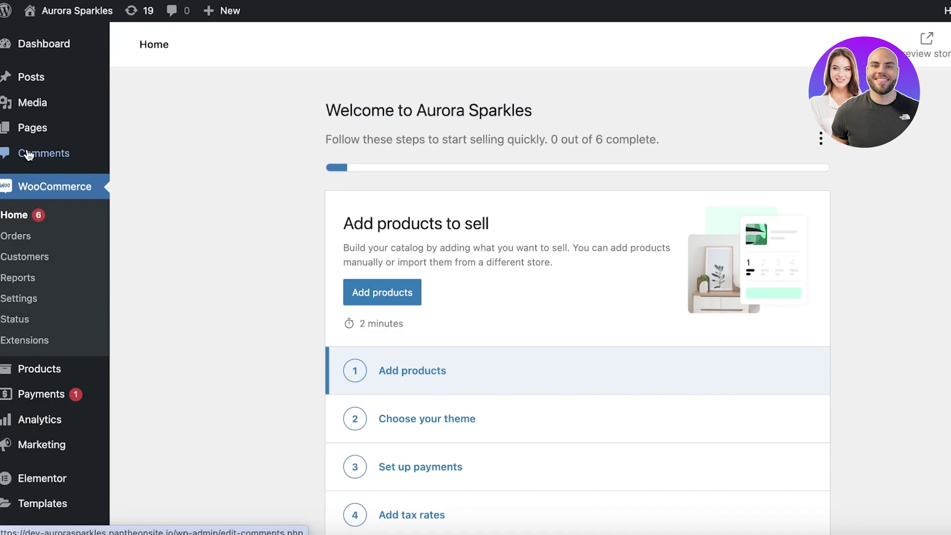
pyautogui.scroll(-5, 39, 154)
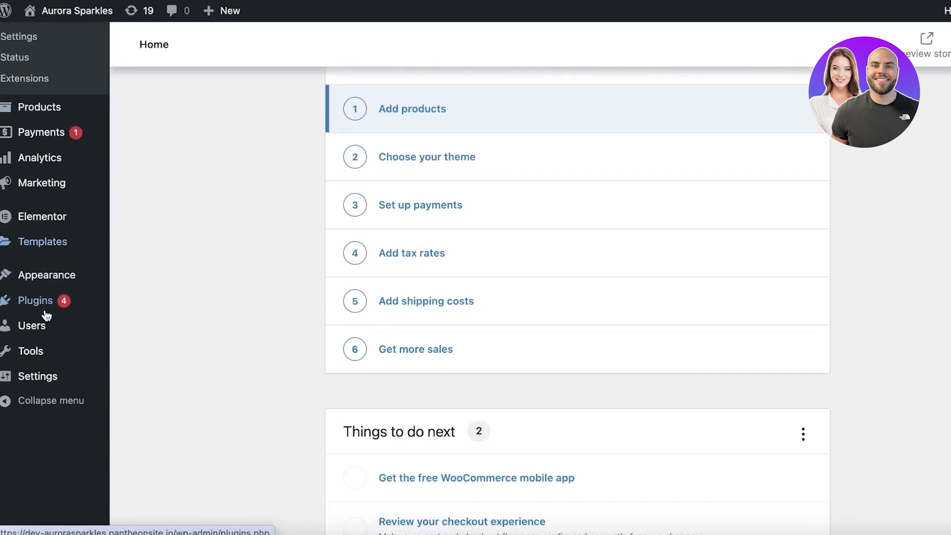
pyautogui.moveTo(46, 315)
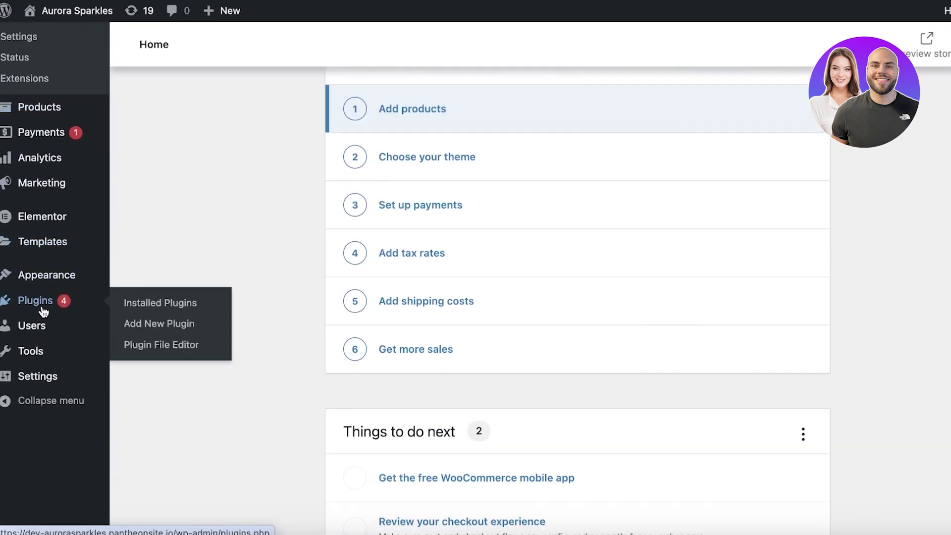
# Step: Search Add Plugins for 'mailchimp' and browse the results, including Mailchimp for WooCommerce
pyautogui.click(158, 327)
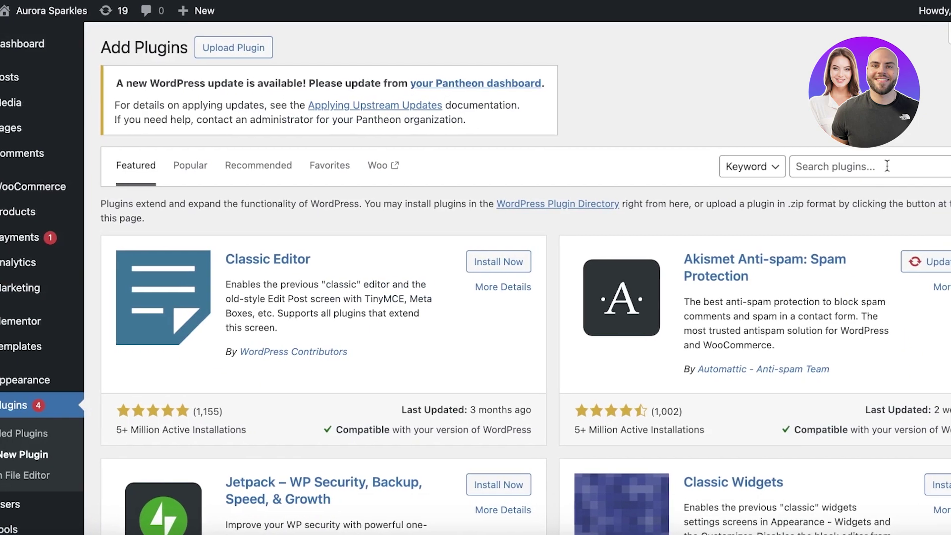
pyautogui.click(912, 167)
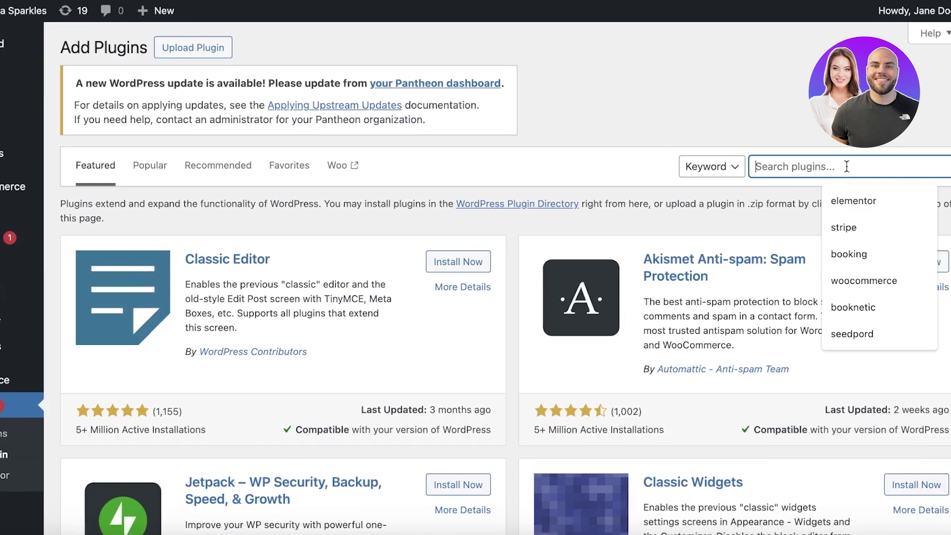
pyautogui.write('ma')
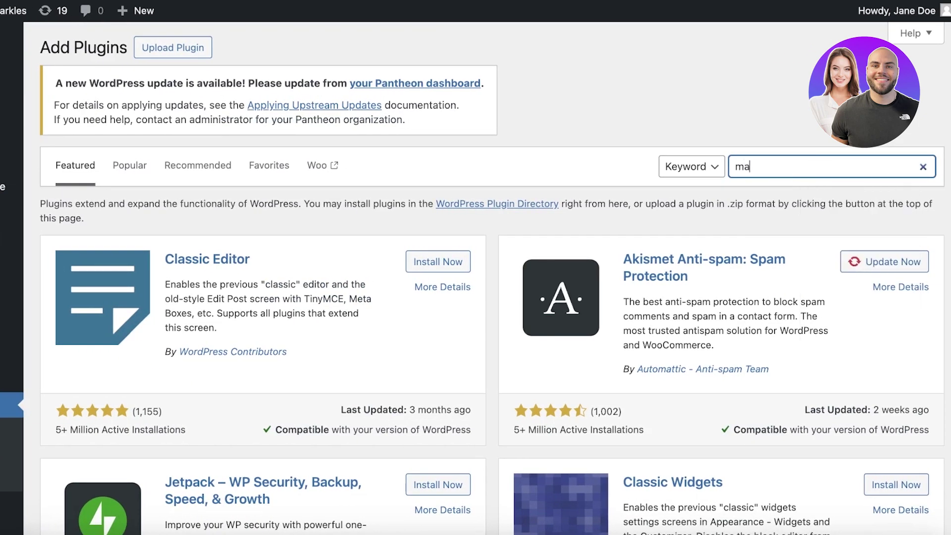
pyautogui.write('ilchimp')
pyautogui.scroll(-1, 814, 187)
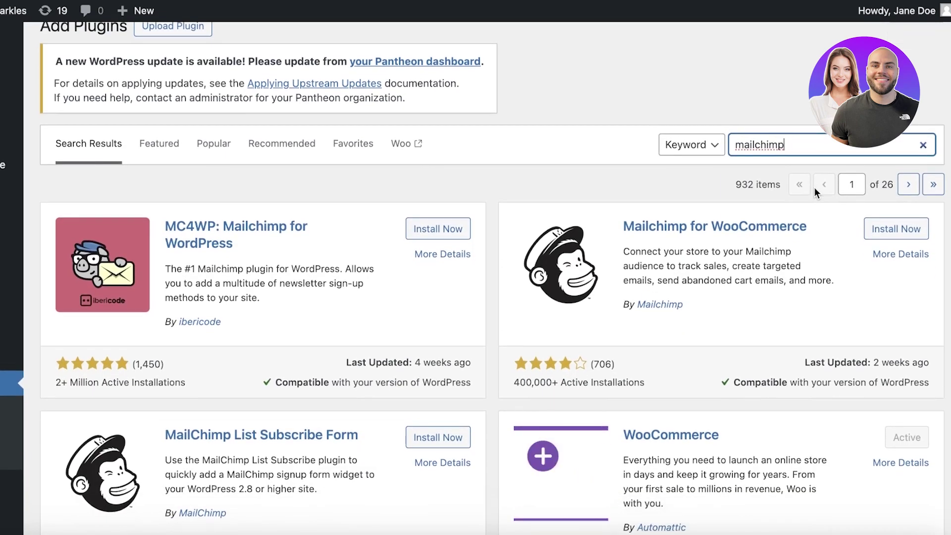
pyautogui.scroll(-3, 814, 187)
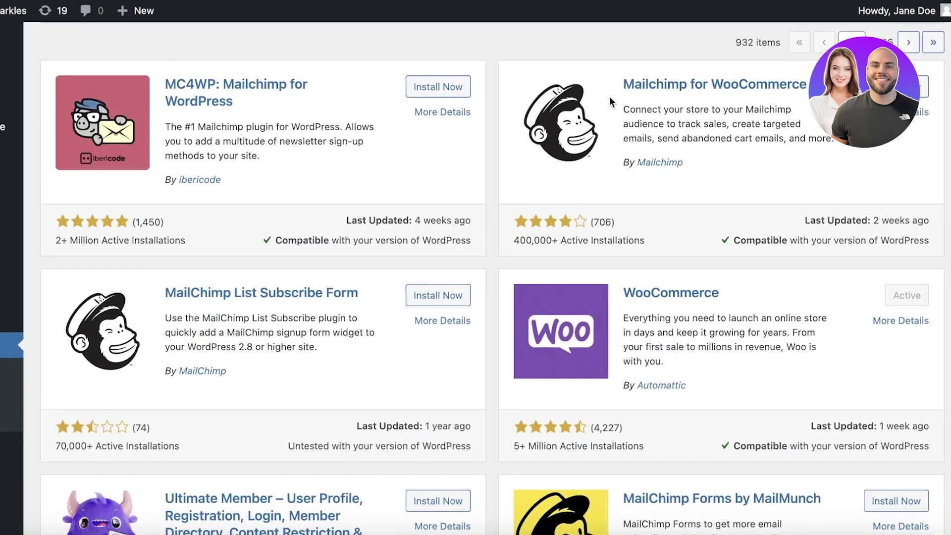
pyautogui.scroll(1, 609, 96)
pyautogui.scroll(-4, 412, 293)
pyautogui.scroll(-5, 412, 293)
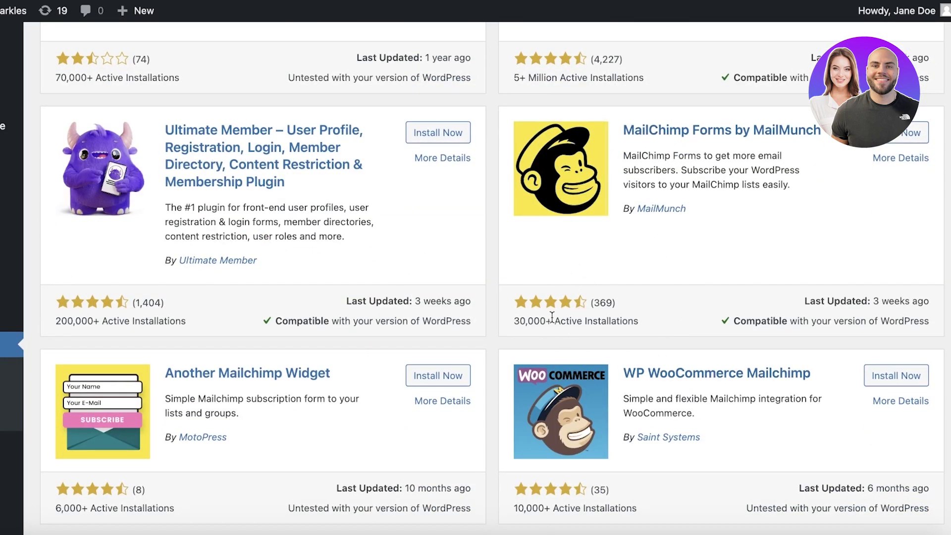
pyautogui.scroll(9, 491, 196)
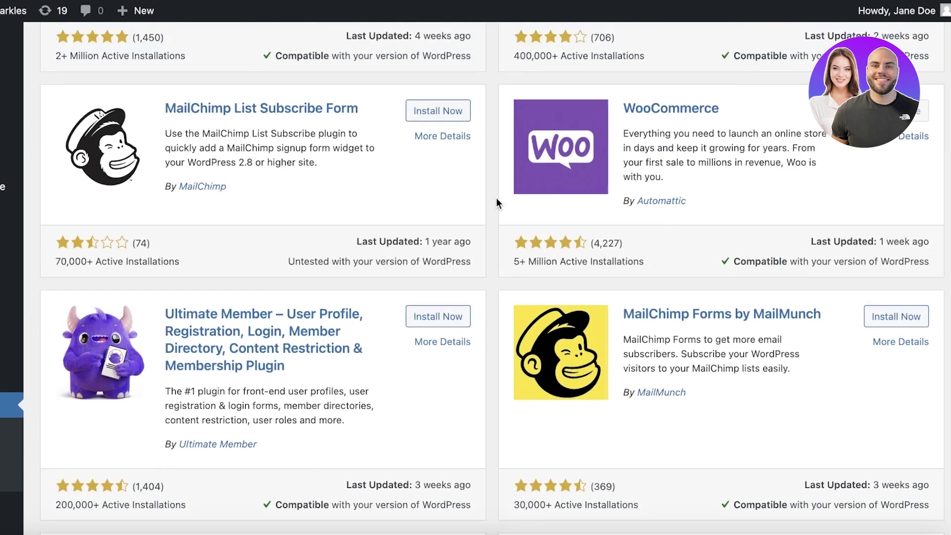
pyautogui.scroll(2, 732, 133)
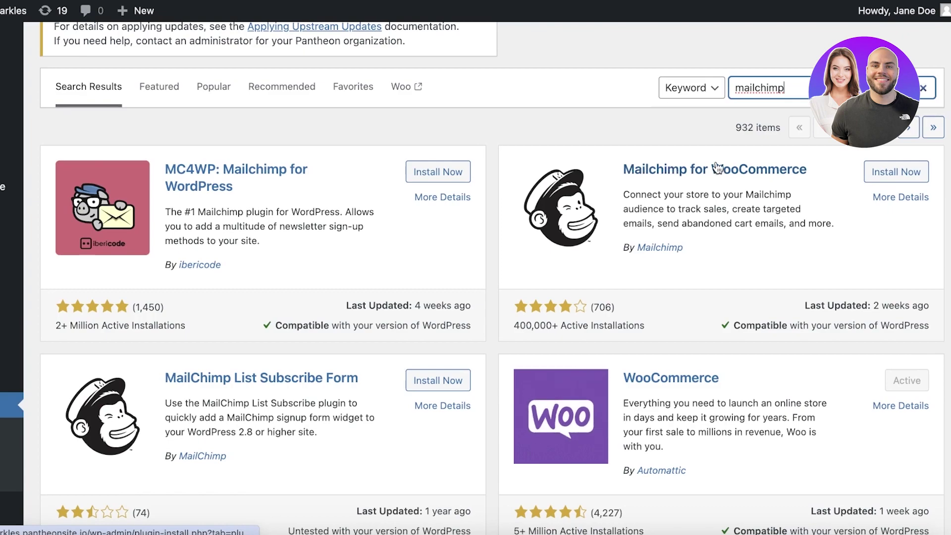
# Step: Install the Mailchimp for WooCommerce and MailChimp List Subscribe Form plugins
pyautogui.click(892, 179)
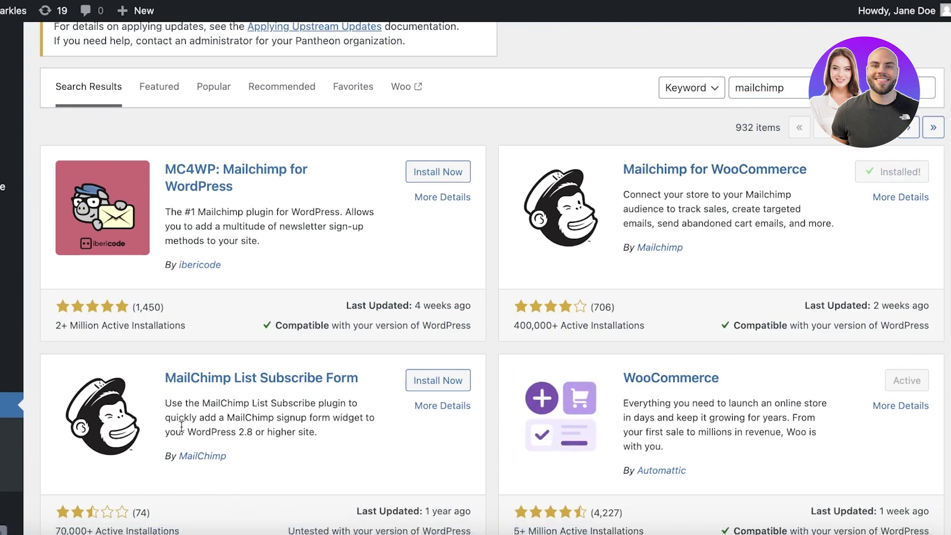
pyautogui.scroll(-1, 267, 394)
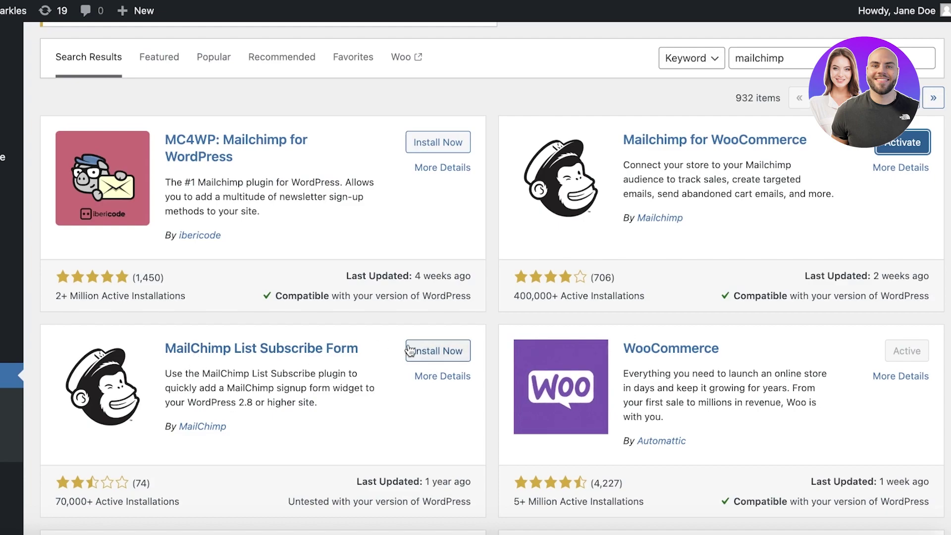
pyautogui.click(438, 350)
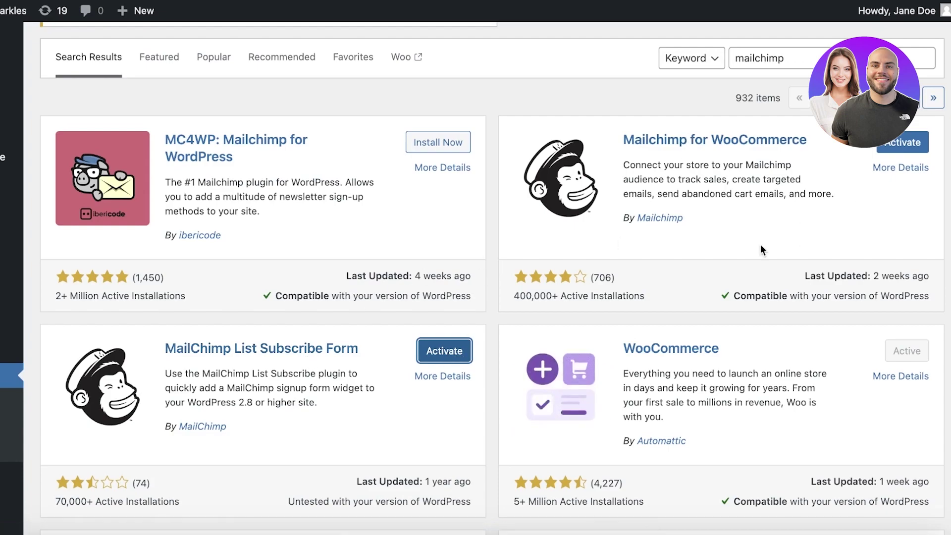
pyautogui.scroll(-1, 759, 245)
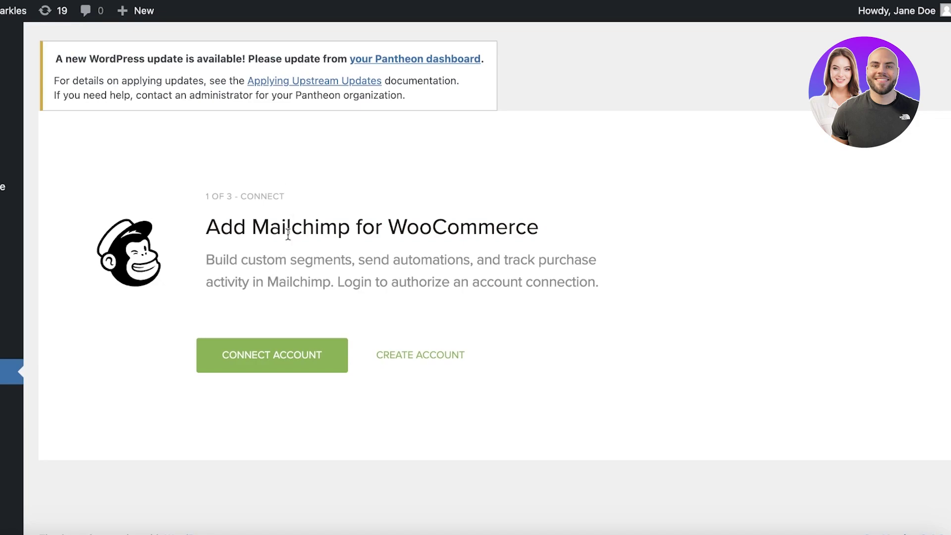
# Step: Connect the plugin by logging into Mailchimp with the saved username and password, then allow access
pyautogui.click(281, 361)
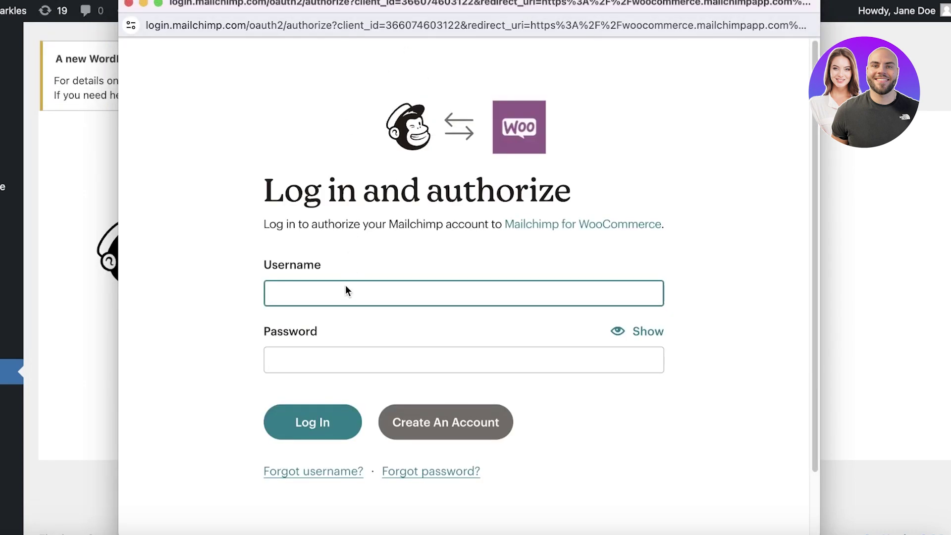
pyautogui.click(340, 295)
pyautogui.click(359, 329)
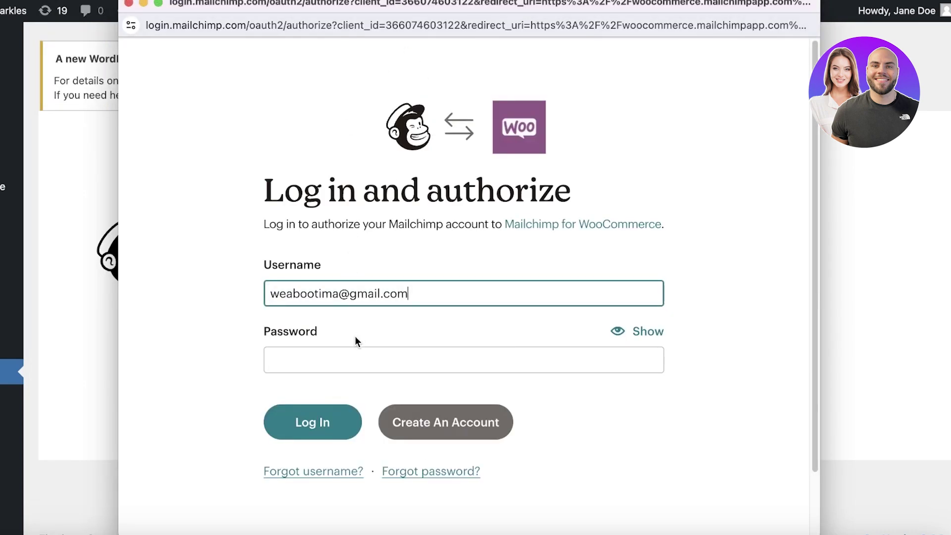
pyautogui.click(345, 350)
pyautogui.write('••')
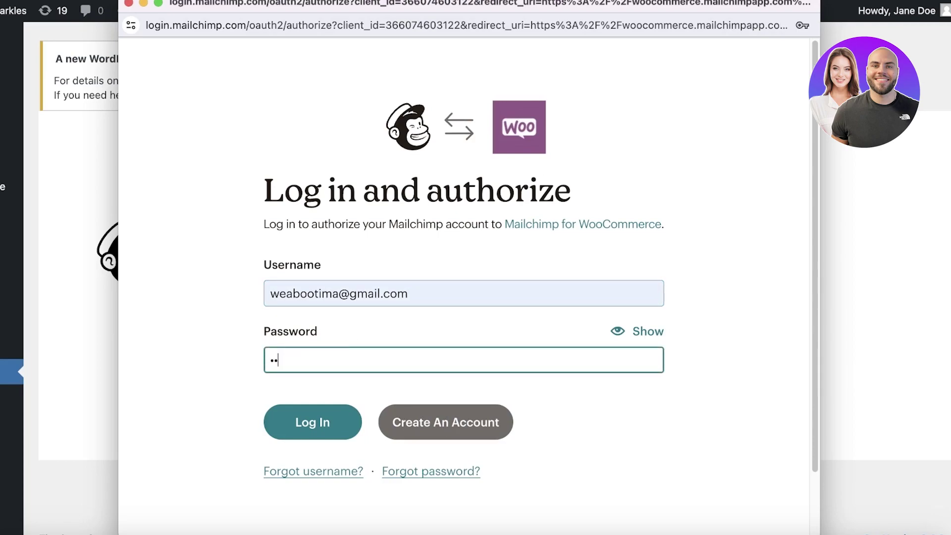
pyautogui.write('•••••••')
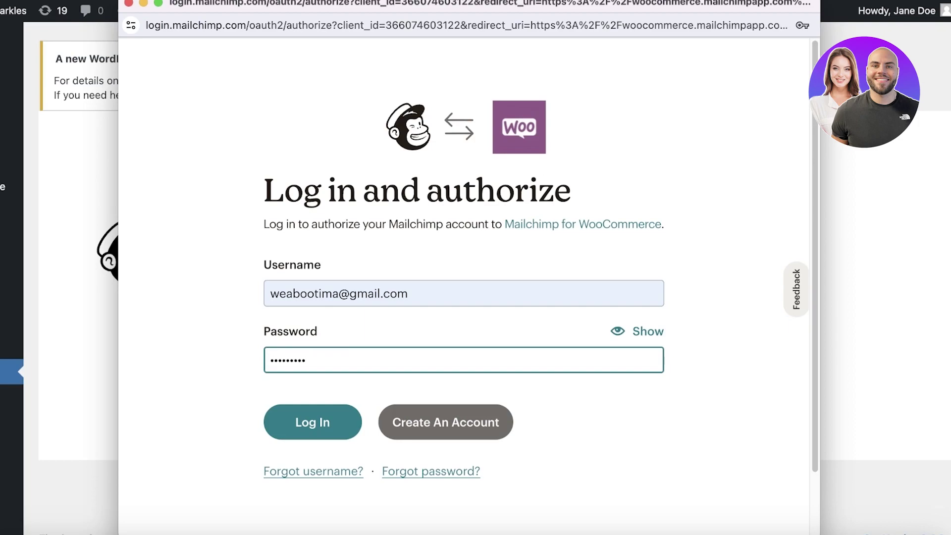
pyautogui.press('Return')
pyautogui.scroll(-3, 282, 526)
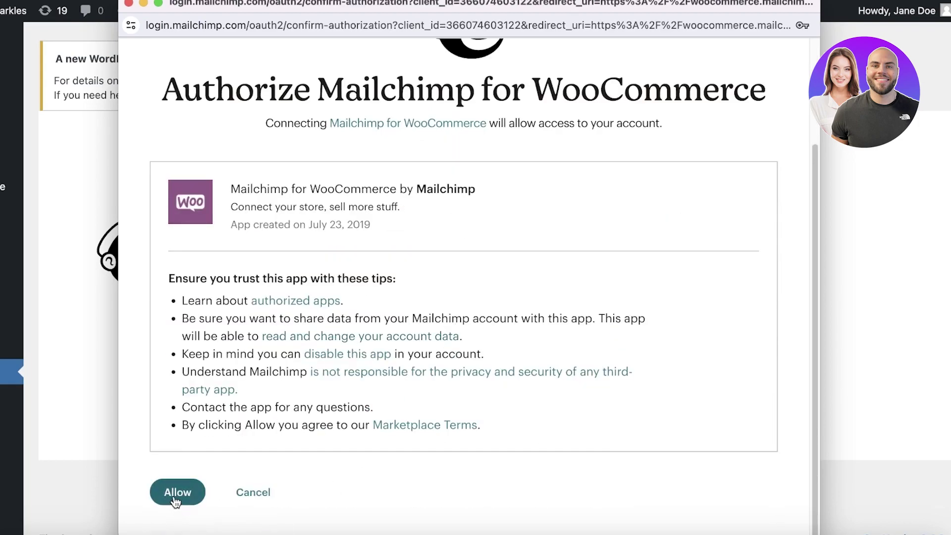
pyautogui.click(175, 502)
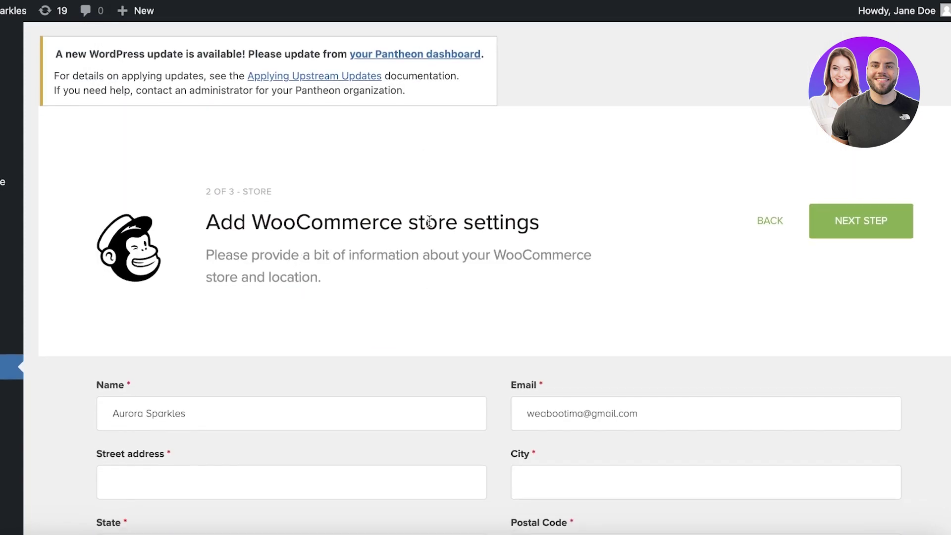
# Step: Autofill the store address fields from a saved address and continue to the Audience step
pyautogui.scroll(-5, 250, 231)
pyautogui.scroll(-5, 152, 335)
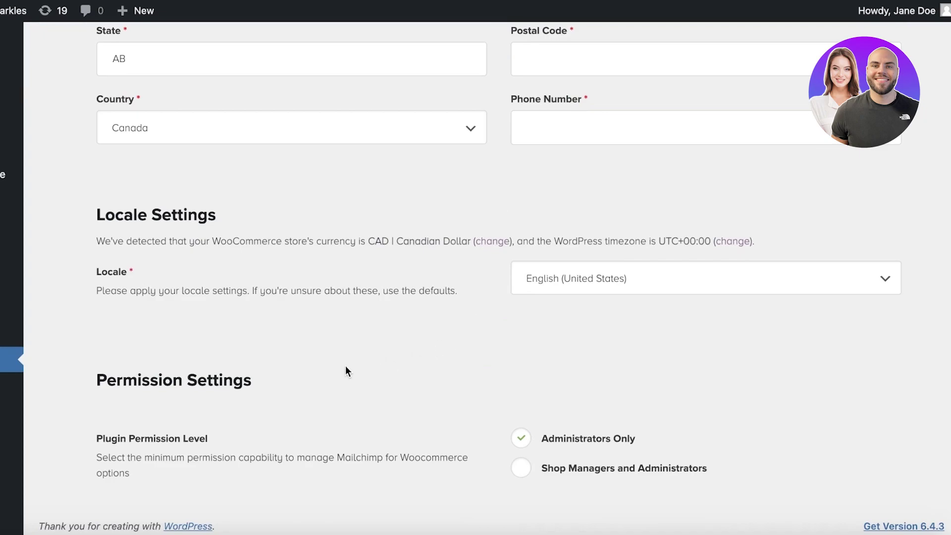
pyautogui.scroll(10, 519, 263)
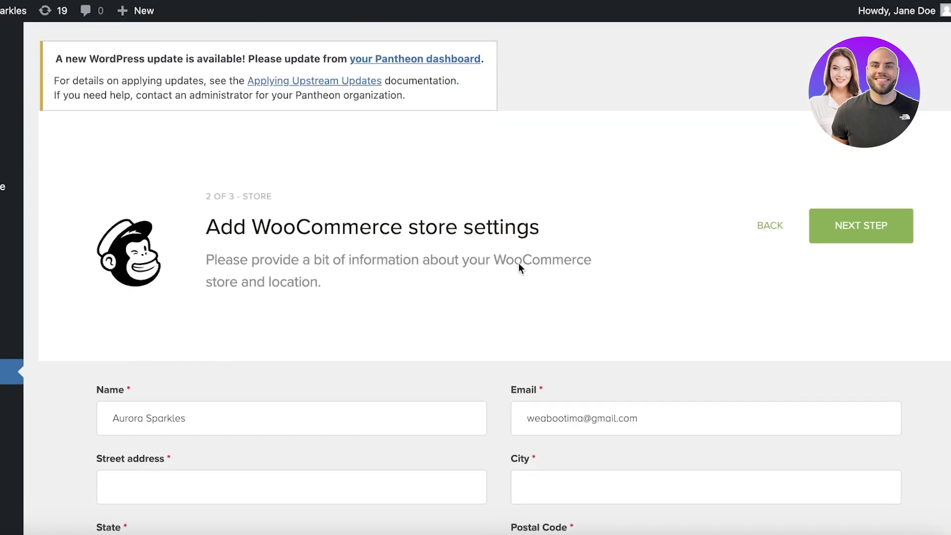
pyautogui.click(841, 224)
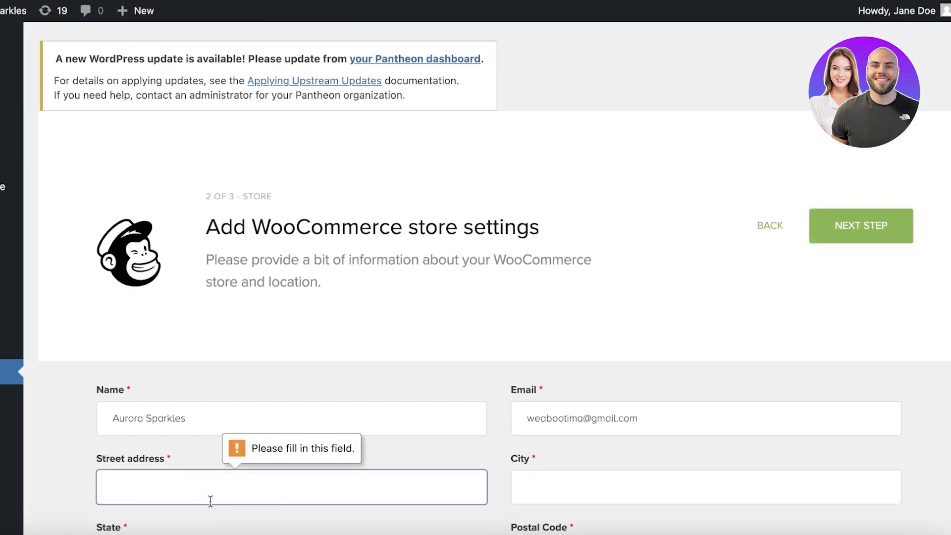
pyautogui.click(204, 484)
pyautogui.press('Tab')
pyautogui.click(205, 484)
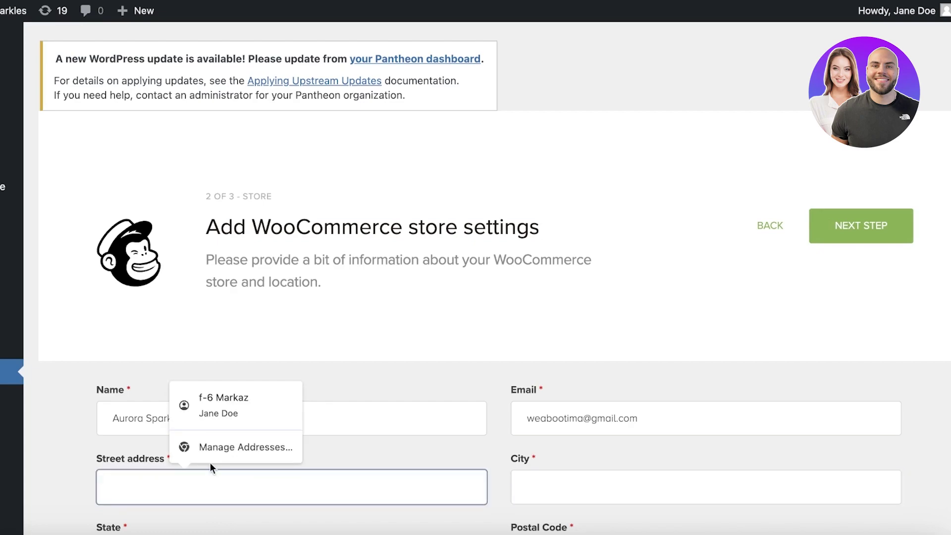
pyautogui.click(223, 404)
pyautogui.click(840, 238)
pyautogui.click(714, 98)
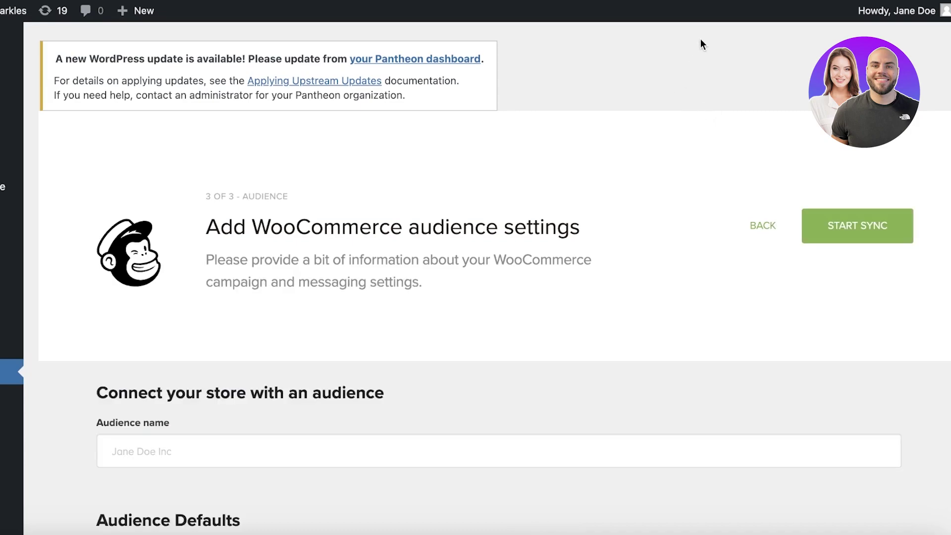
# Step: Put the owner's first name and 'at' before Aurora Sparkles in the From Name
pyautogui.scroll(-8, 670, 147)
pyautogui.scroll(8, 668, 147)
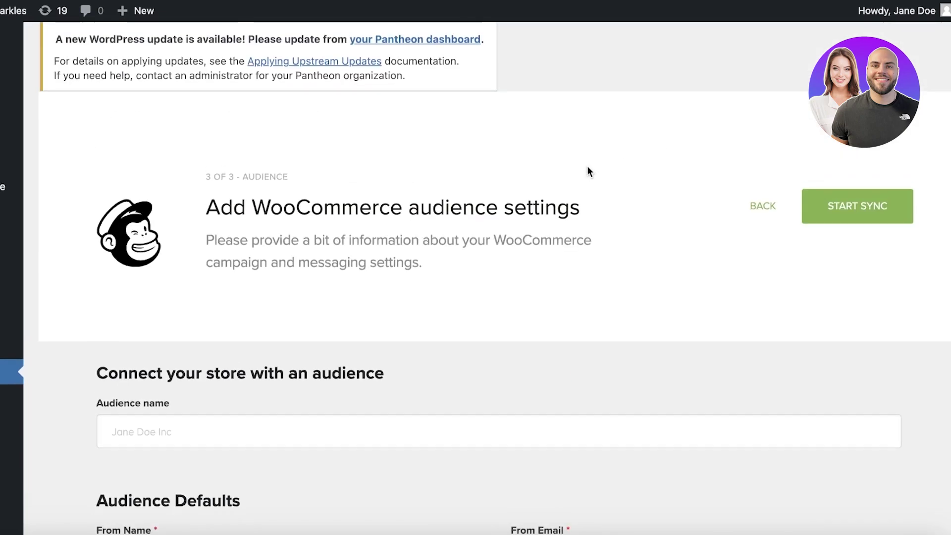
pyautogui.scroll(-2, 312, 335)
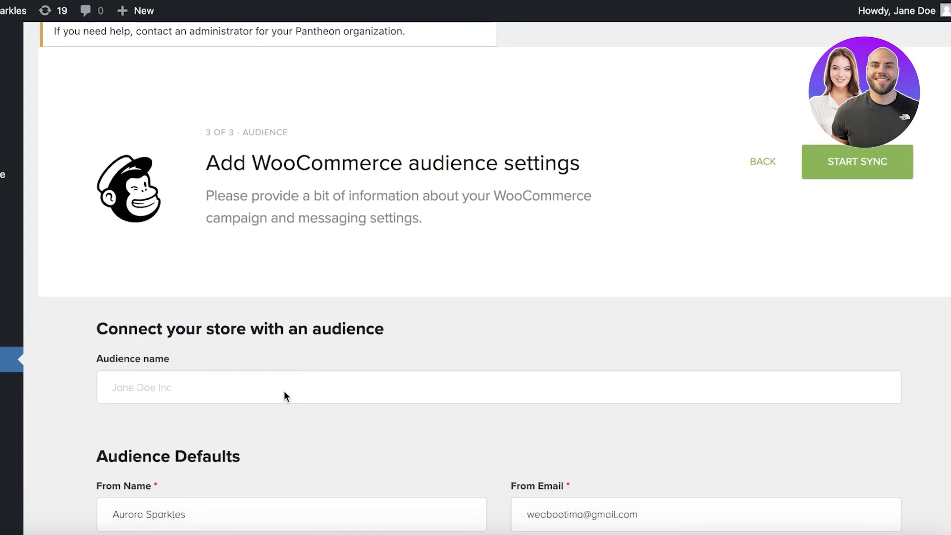
pyautogui.scroll(-8, 272, 388)
pyautogui.scroll(4, 312, 144)
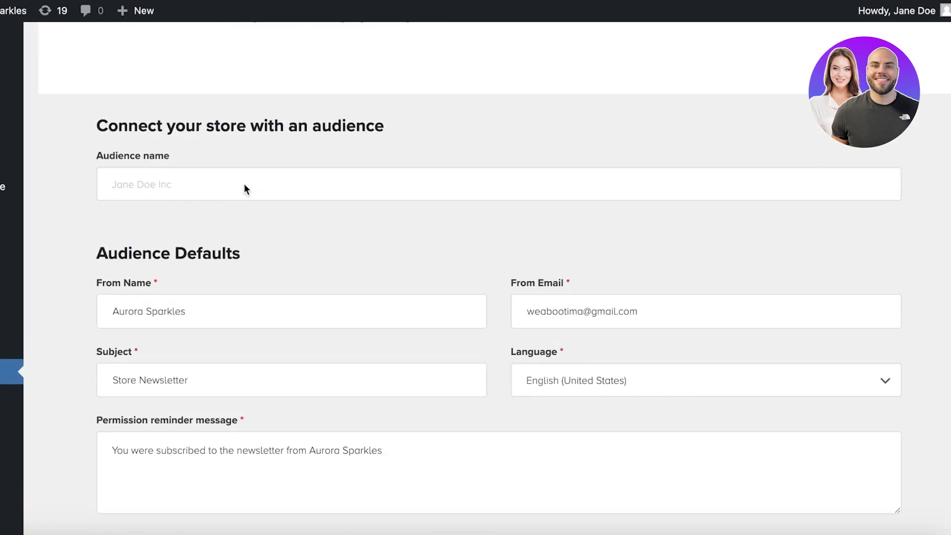
pyautogui.doubleClick(235, 317)
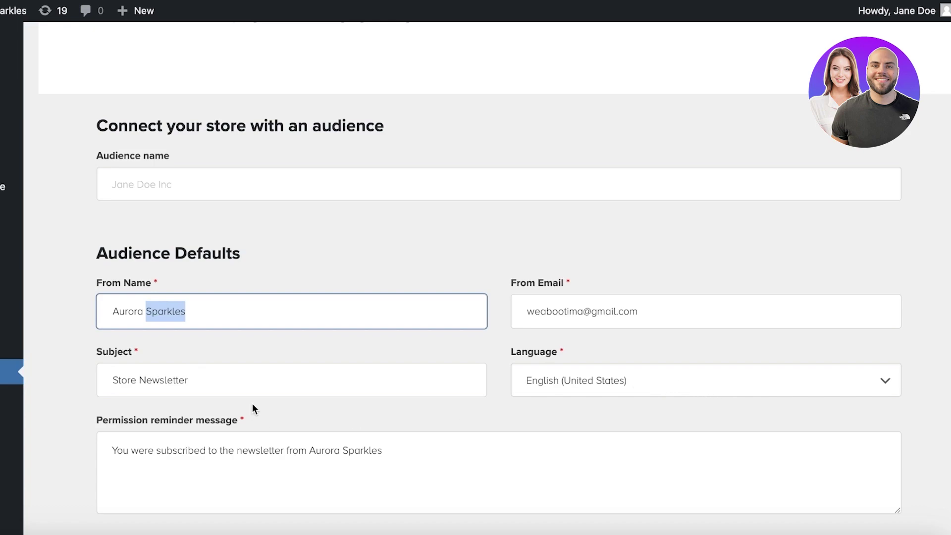
pyautogui.click(251, 361)
pyautogui.tripleClick(248, 309)
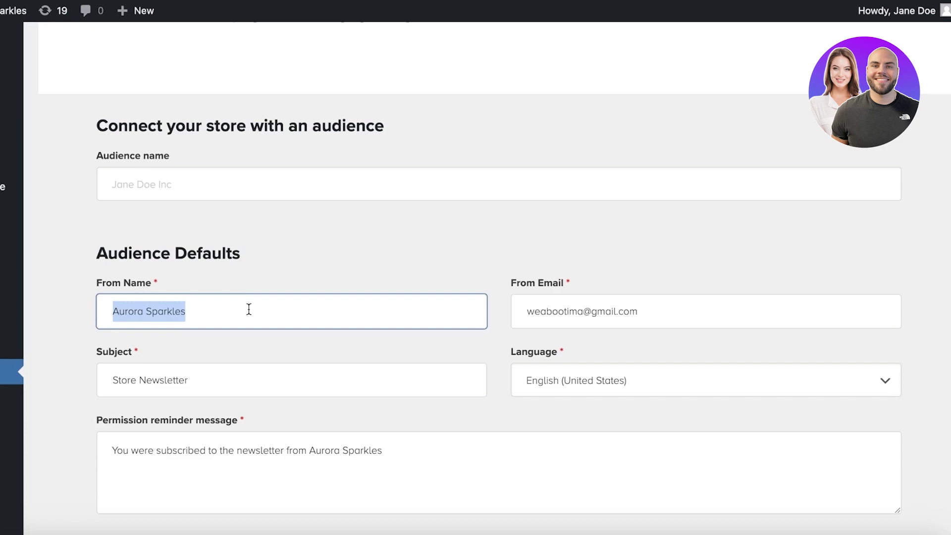
pyautogui.click(191, 301)
pyautogui.click(101, 316)
pyautogui.write('Jane at')
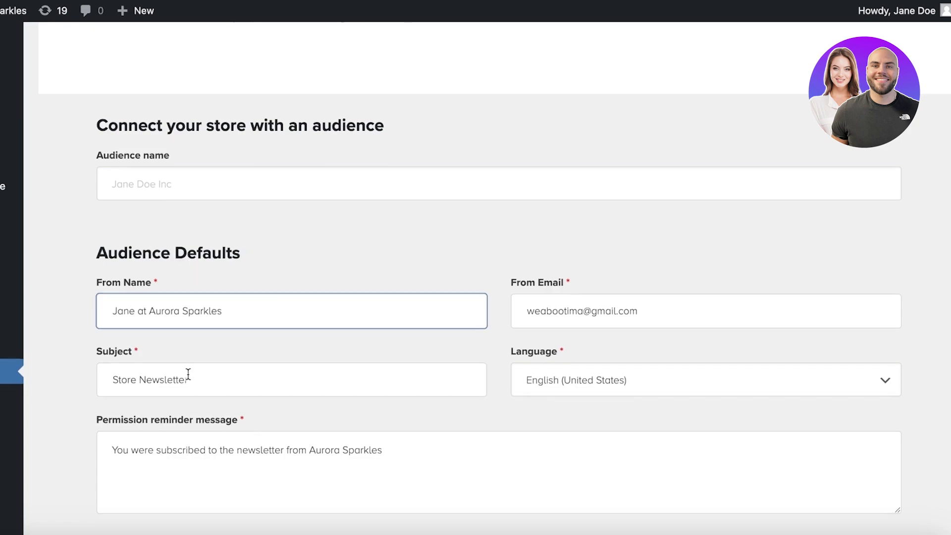
# Step: Set cart tracking to 'Only track carts for subscribed customers'
pyautogui.scroll(-2, 250, 378)
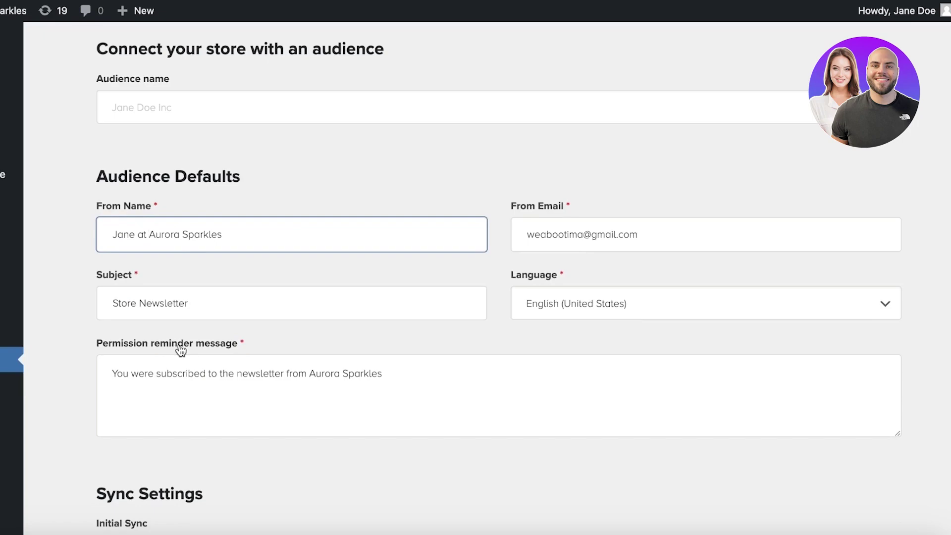
pyautogui.scroll(-8, 181, 350)
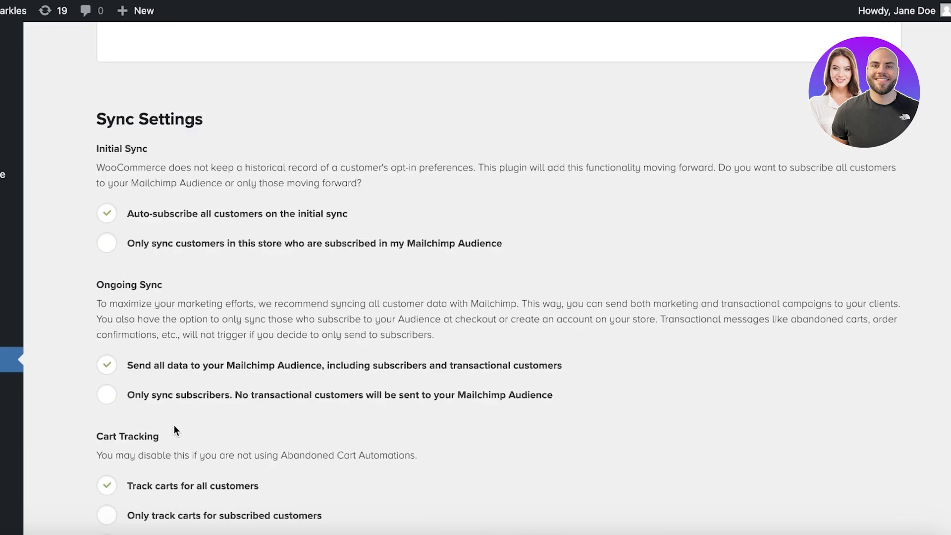
pyautogui.scroll(-9, 173, 427)
pyautogui.scroll(8, 208, 397)
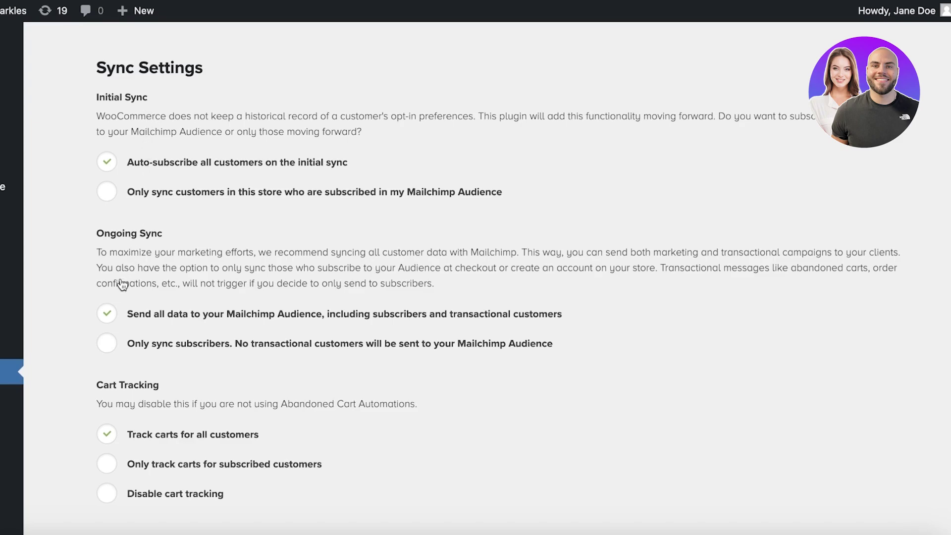
pyautogui.scroll(-4, 135, 367)
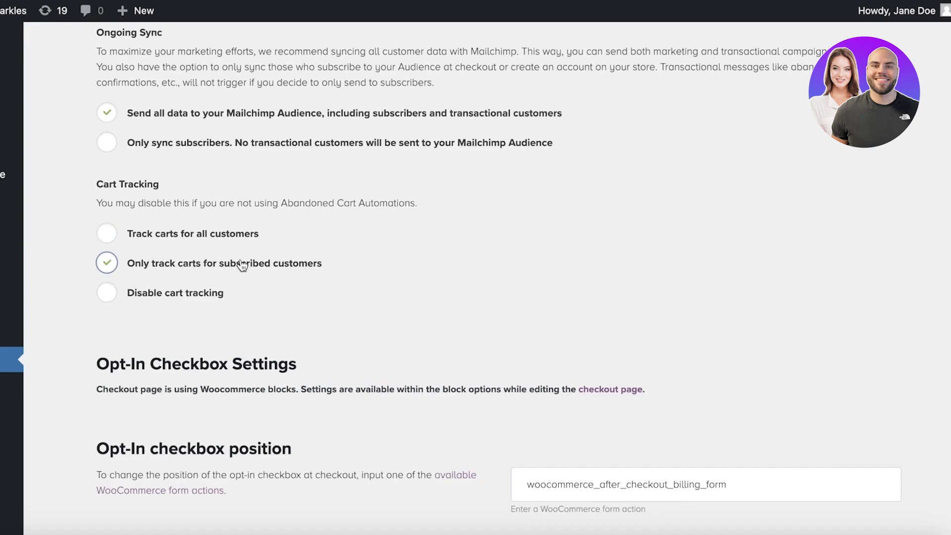
pyautogui.scroll(1, 213, 240)
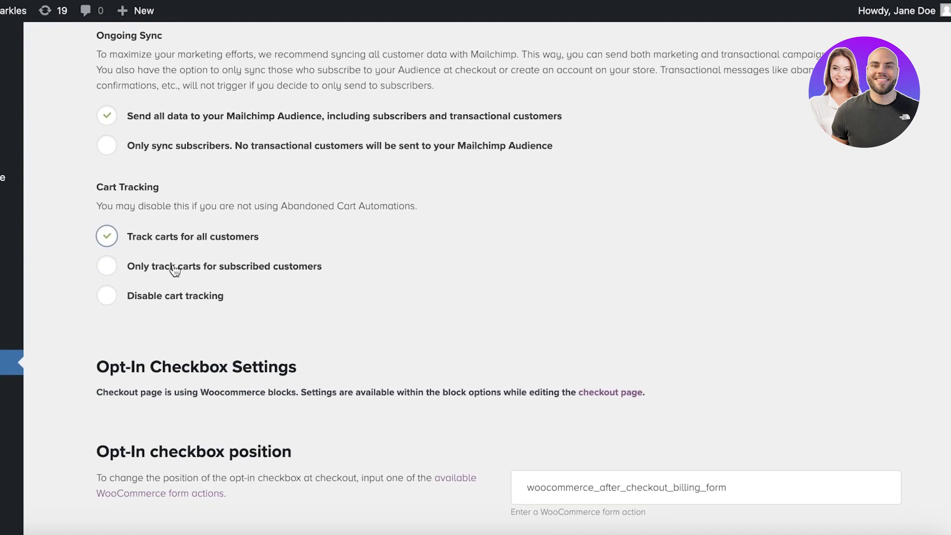
pyautogui.scroll(-3, 168, 272)
pyautogui.click(189, 187)
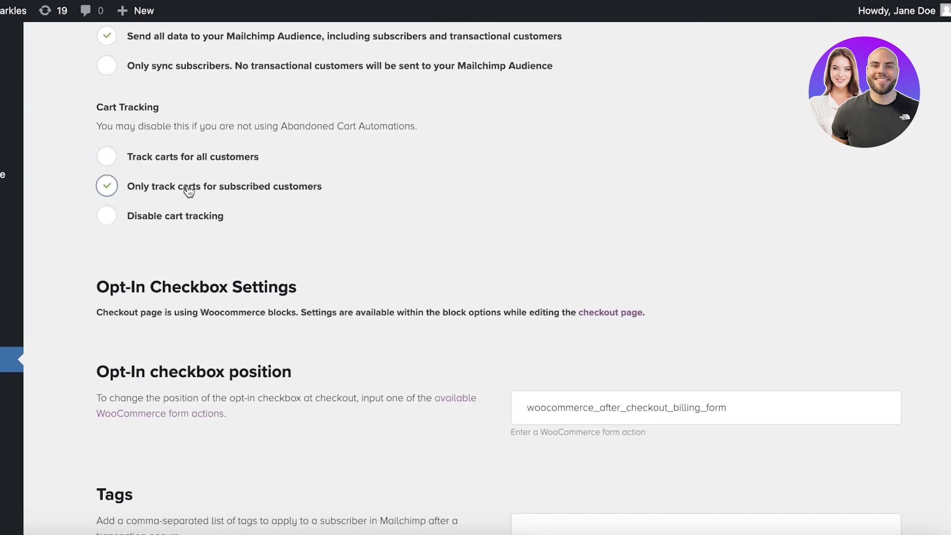
pyautogui.scroll(-5, 212, 198)
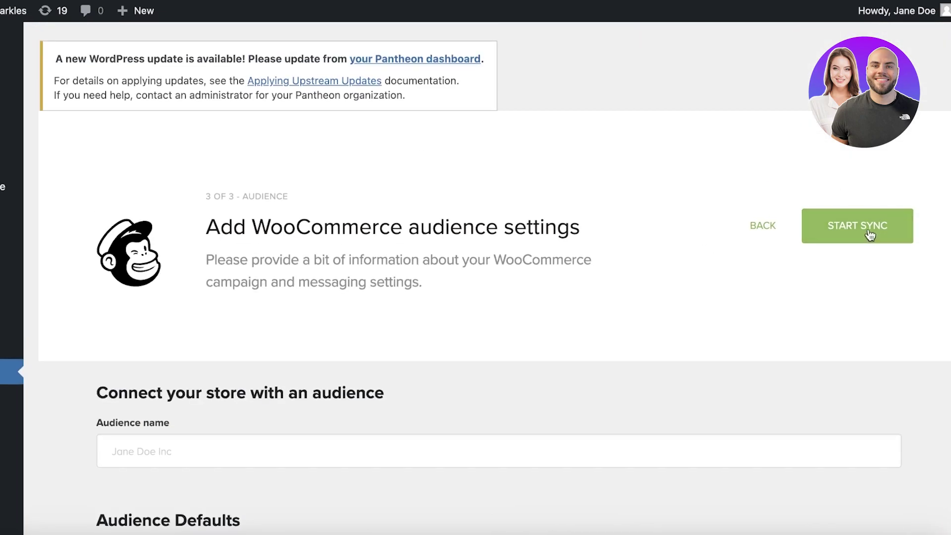
# Step: Start syncing the WooCommerce store to Mailchimp and review the sync overview
pyautogui.click(868, 228)
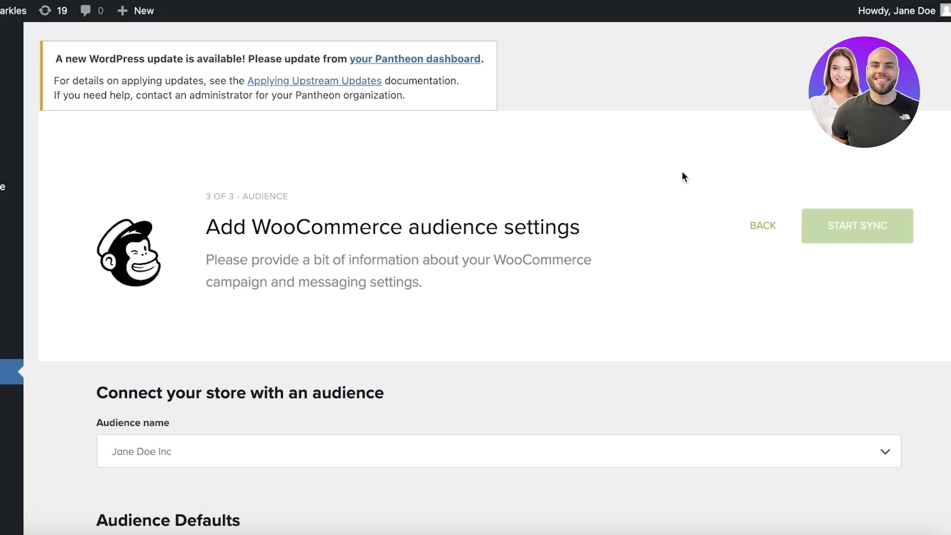
pyautogui.scroll(-5, 638, 146)
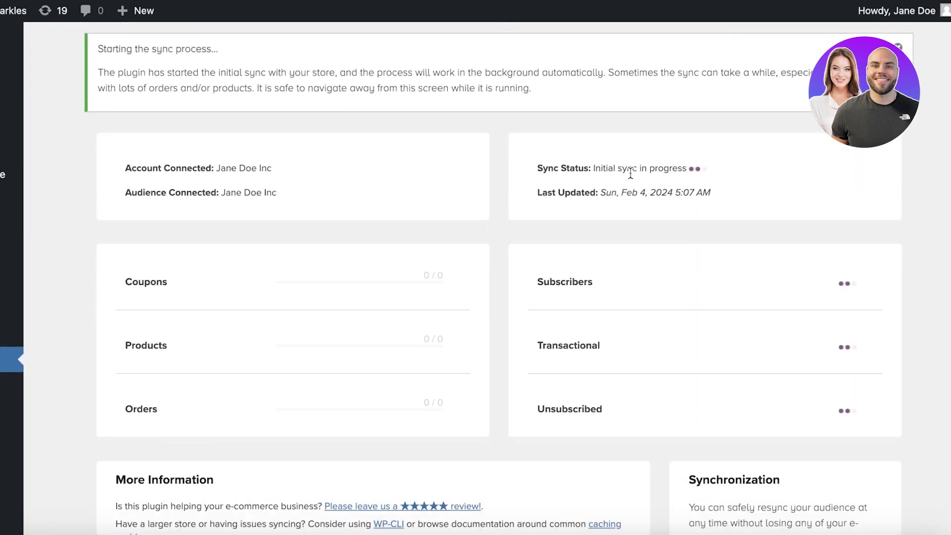
pyautogui.scroll(6, 628, 176)
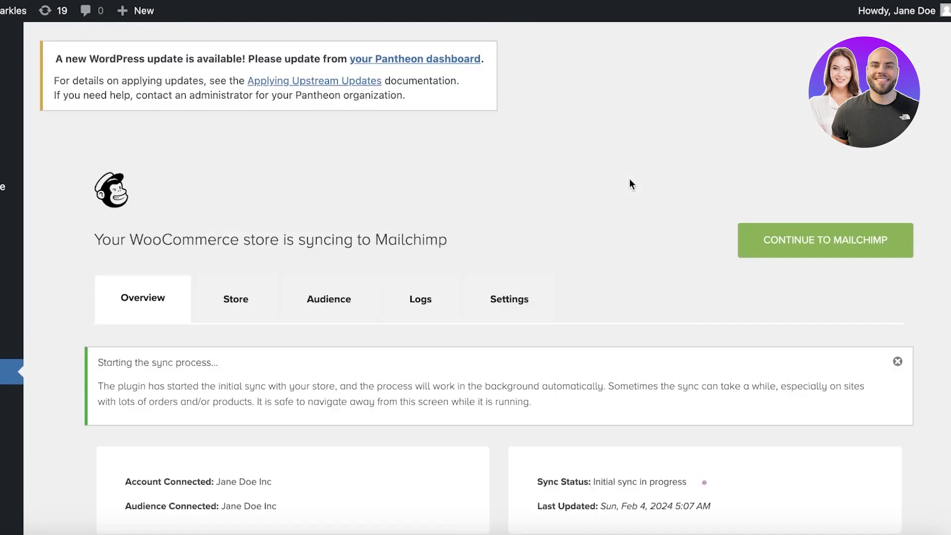
pyautogui.scroll(-8, 629, 183)
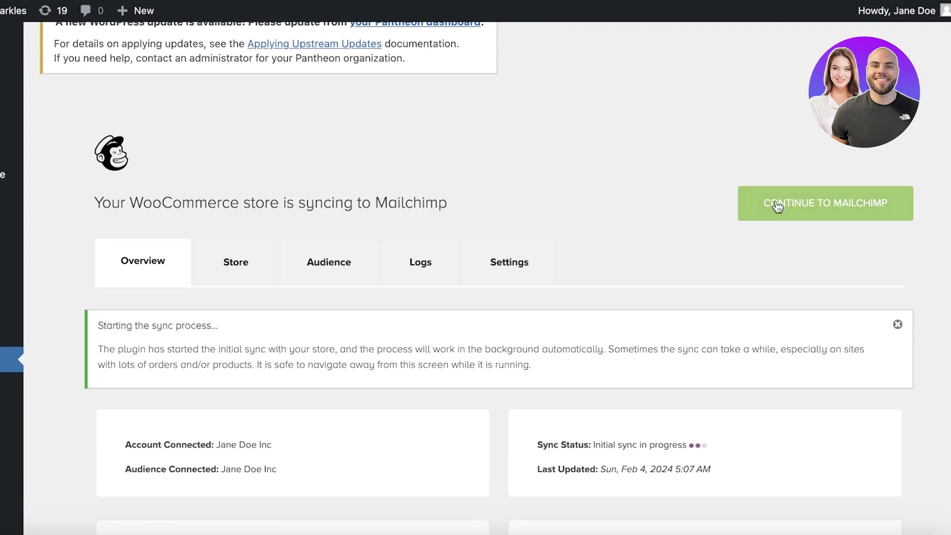
pyautogui.scroll(-1, 590, 201)
pyautogui.scroll(7, 588, 205)
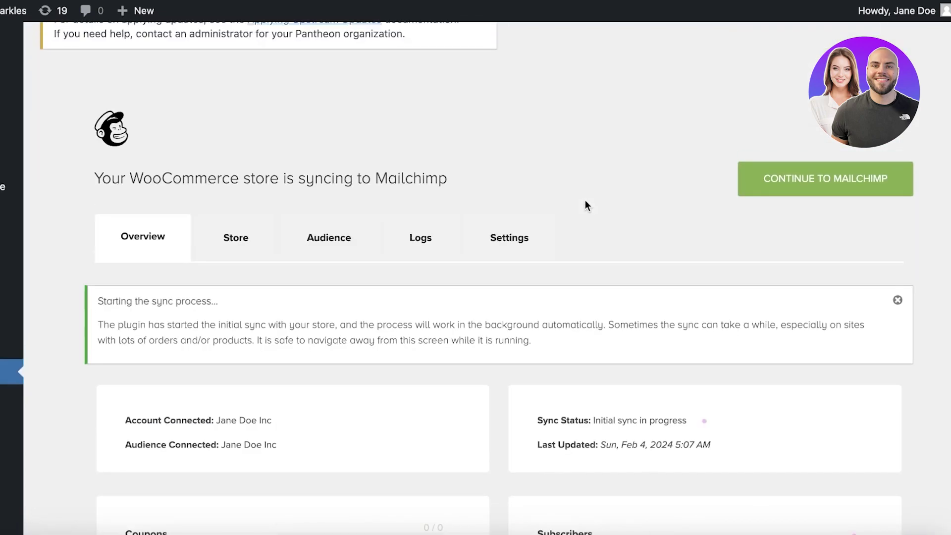
# Step: Check the sync's Store details and open Mailchimp Home from the account menu
pyautogui.click(240, 238)
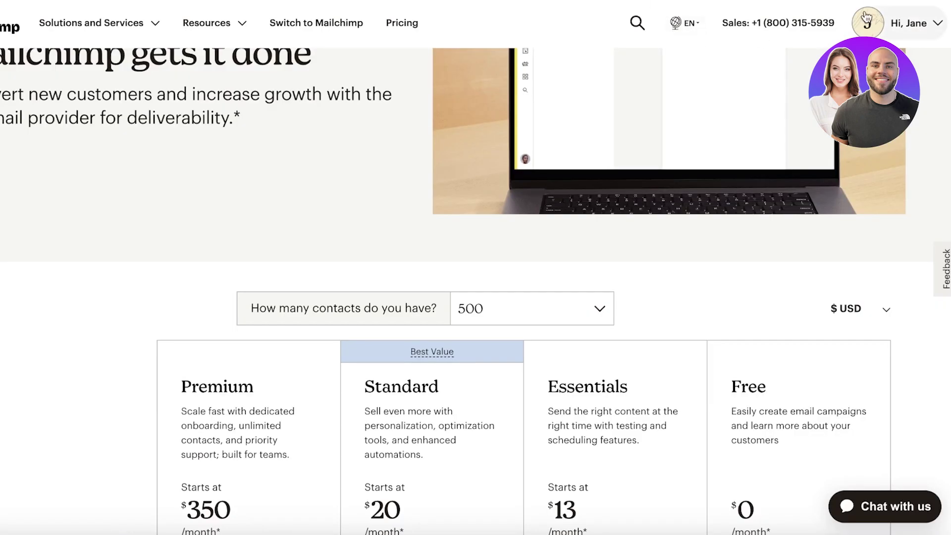
pyautogui.click(867, 23)
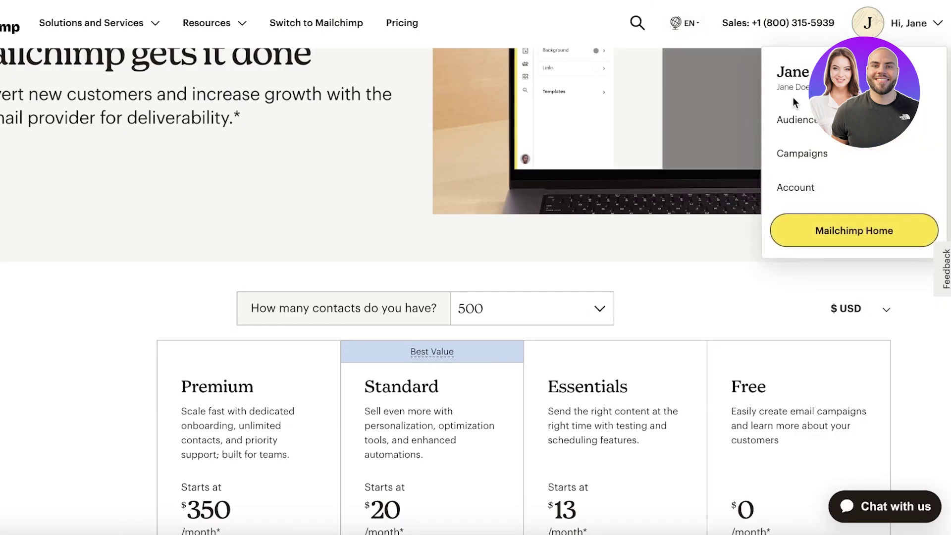
pyautogui.click(832, 228)
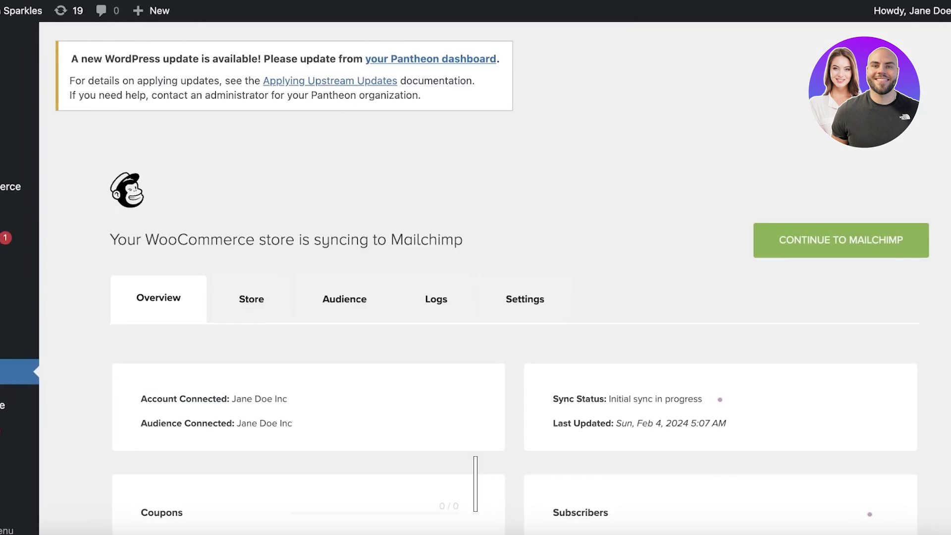
# Step: Go through Installed Plugins to the MailChimp Setup page and select its API Key field
pyautogui.moveTo(30, 425)
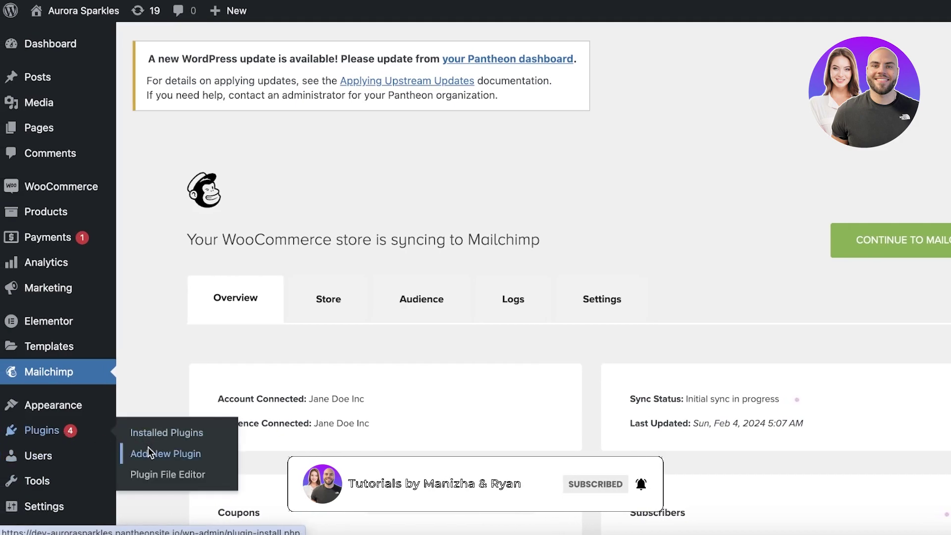
pyautogui.click(148, 449)
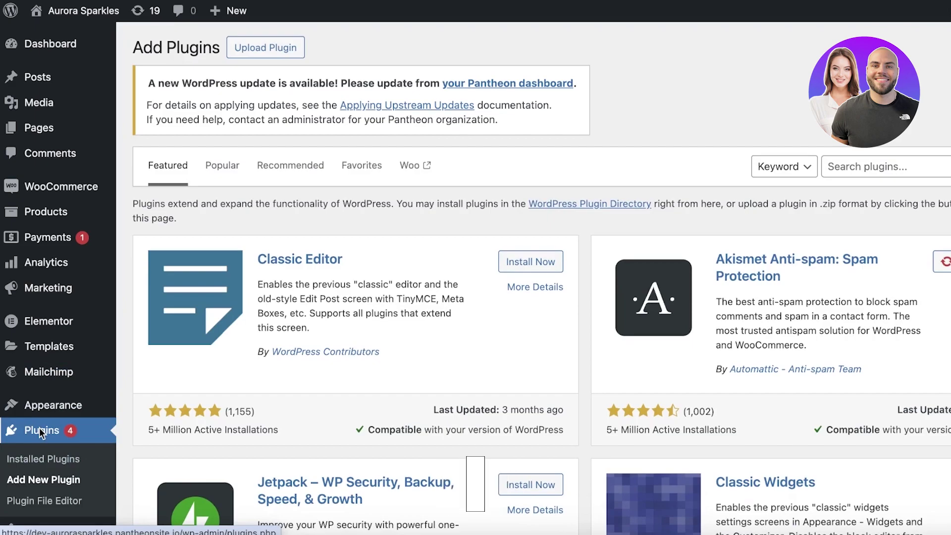
pyautogui.click(29, 460)
pyautogui.scroll(-10, 287, 327)
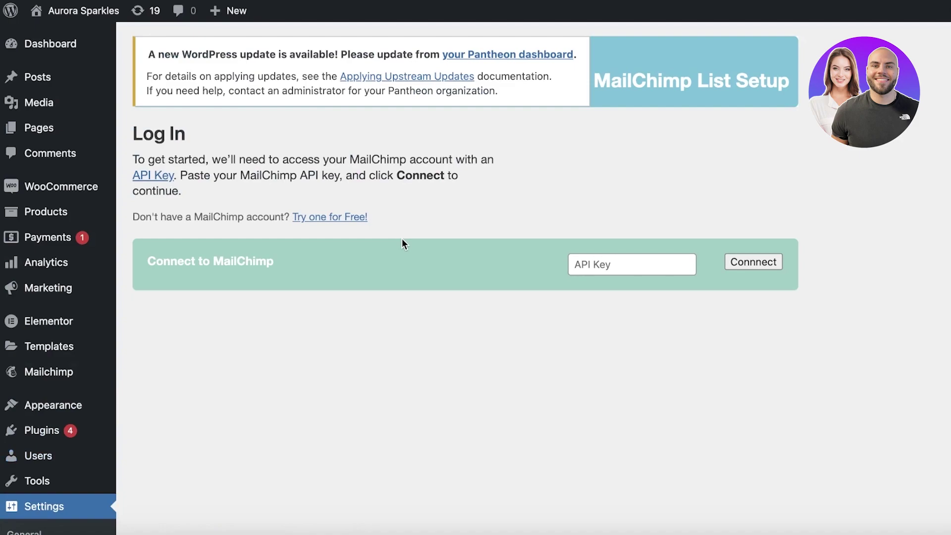
pyautogui.click(658, 261)
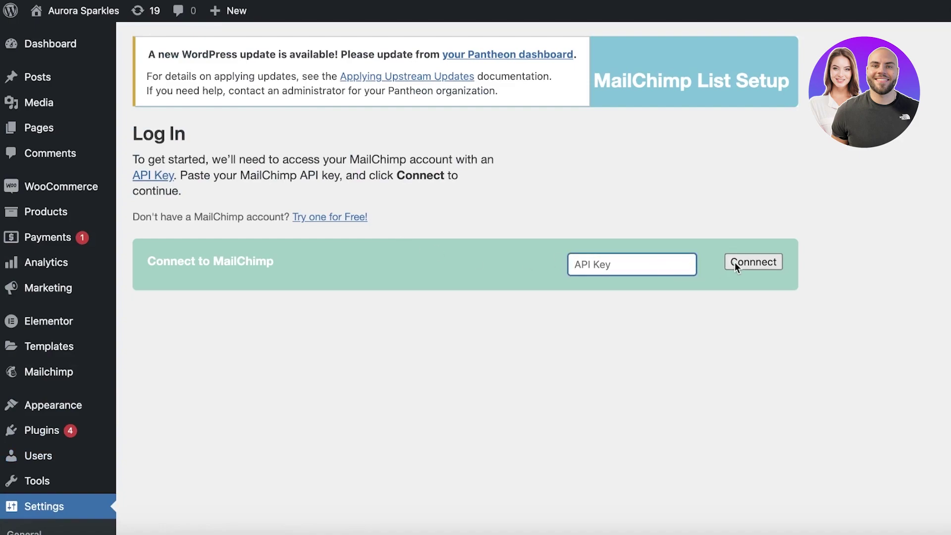
pyautogui.scroll(-5, 634, 290)
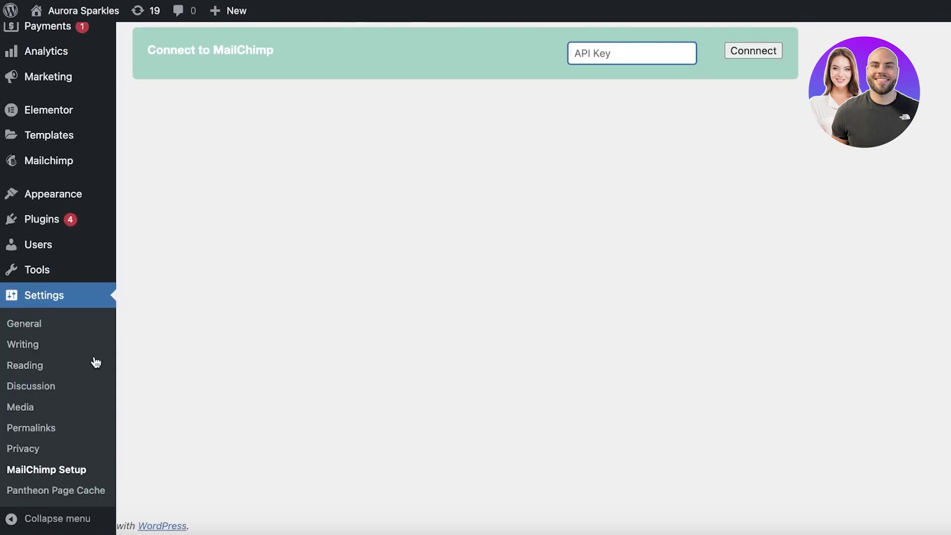
pyautogui.scroll(4, 510, 307)
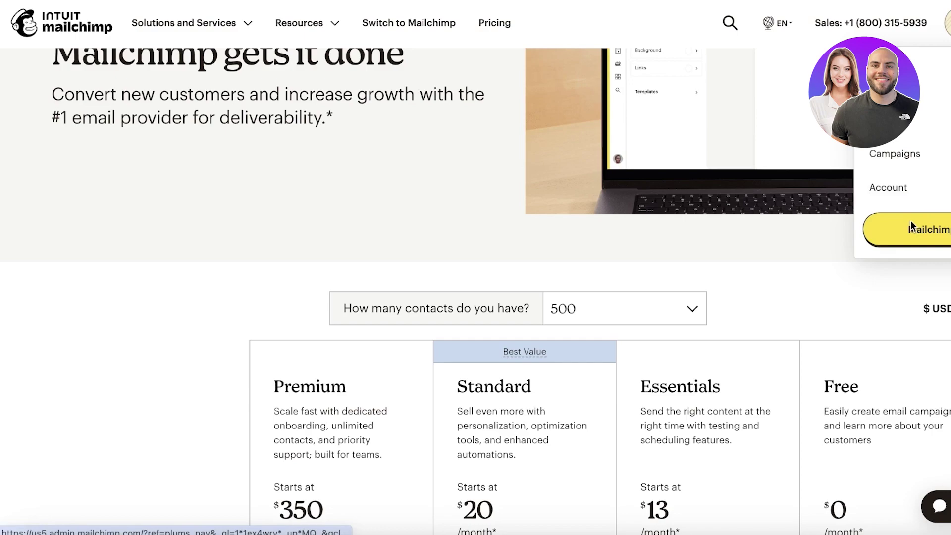
# Step: Open the Mailchimp dashboard and view the account's Profile settings page
pyautogui.click(914, 230)
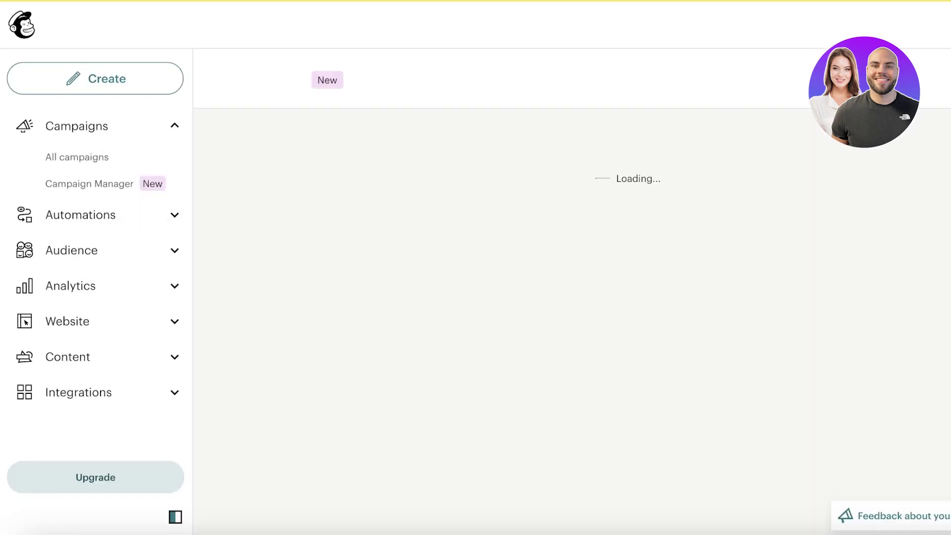
pyautogui.click(911, 144)
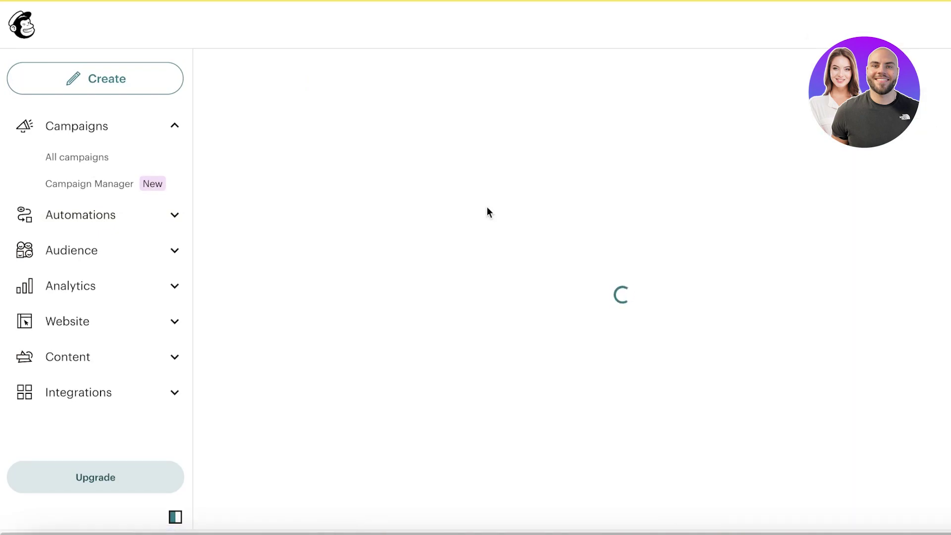
pyautogui.scroll(-15, 525, 198)
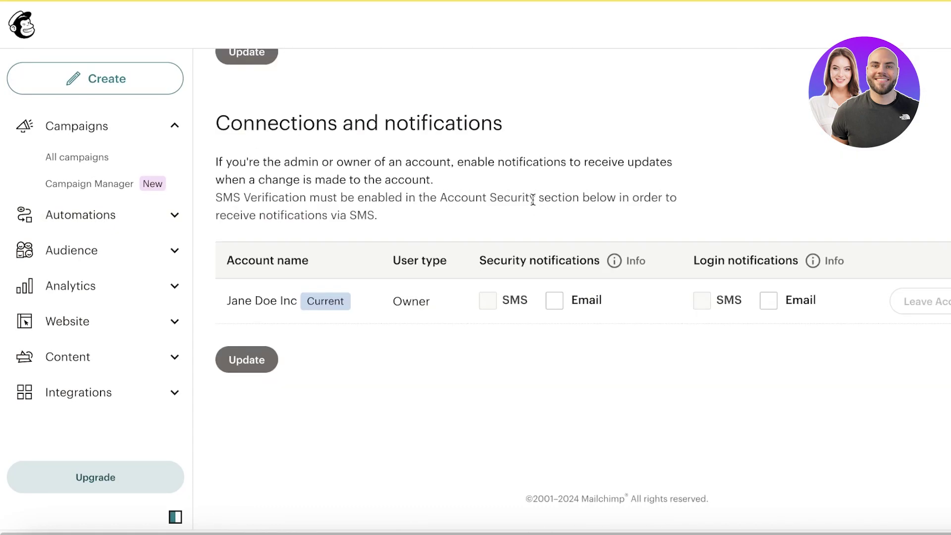
pyautogui.scroll(4, 530, 198)
pyautogui.scroll(10, 530, 199)
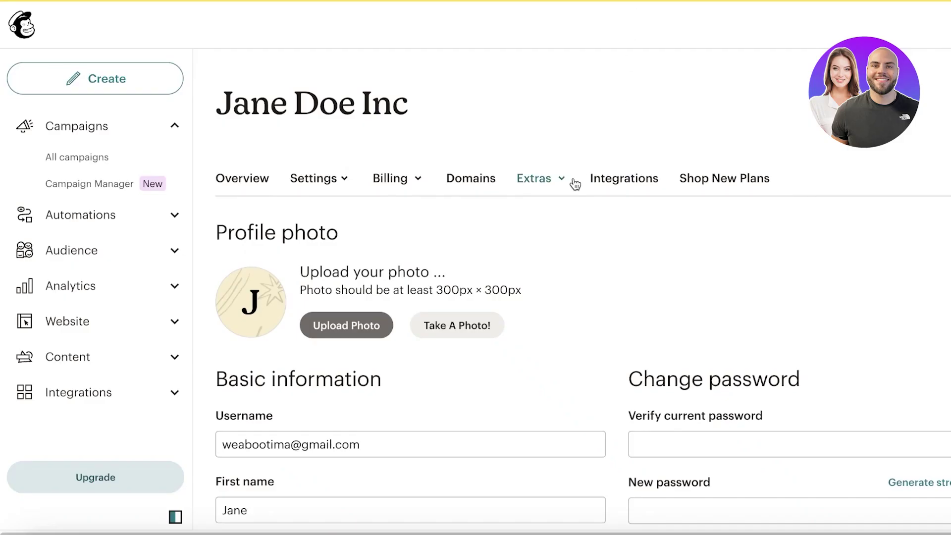
# Step: Connect the WooCommerce store to the Mailchimp account so the initial sync begins
pyautogui.click(592, 179)
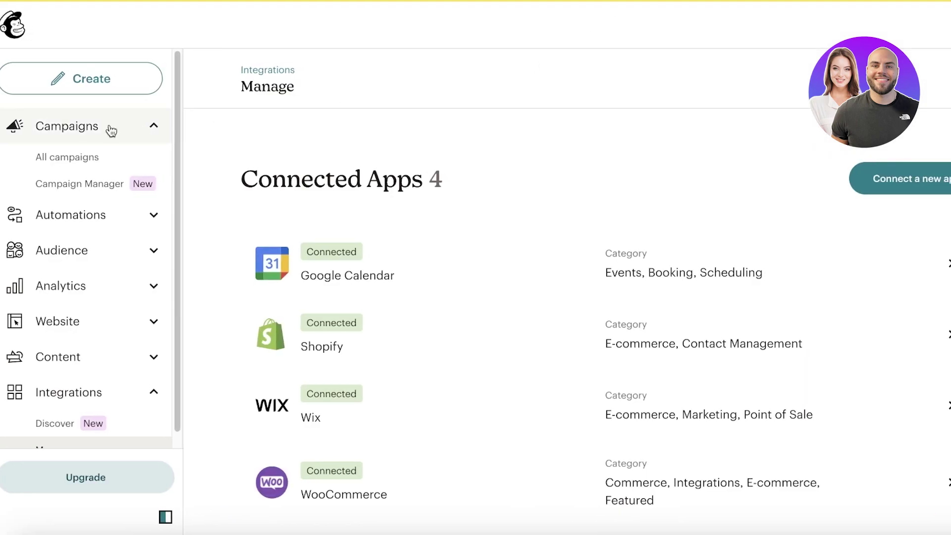
pyautogui.scroll(-3, 517, 279)
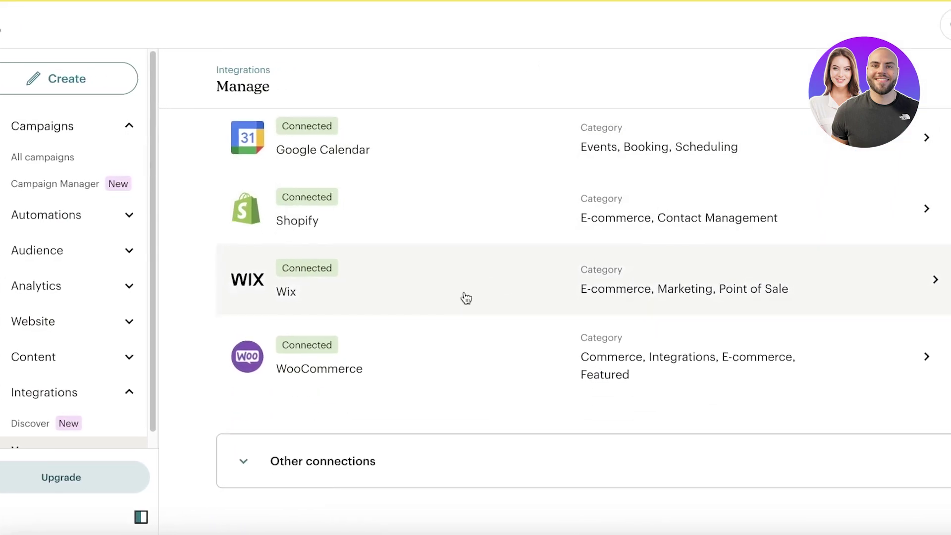
# Step: View the connected WooCommerce integration's details and its About this app information
pyautogui.click(3, 26)
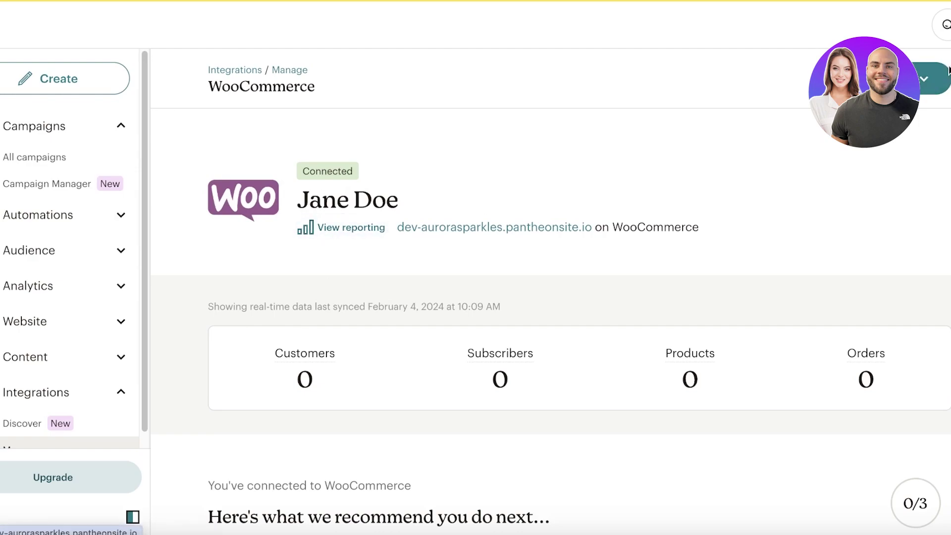
pyautogui.click(931, 78)
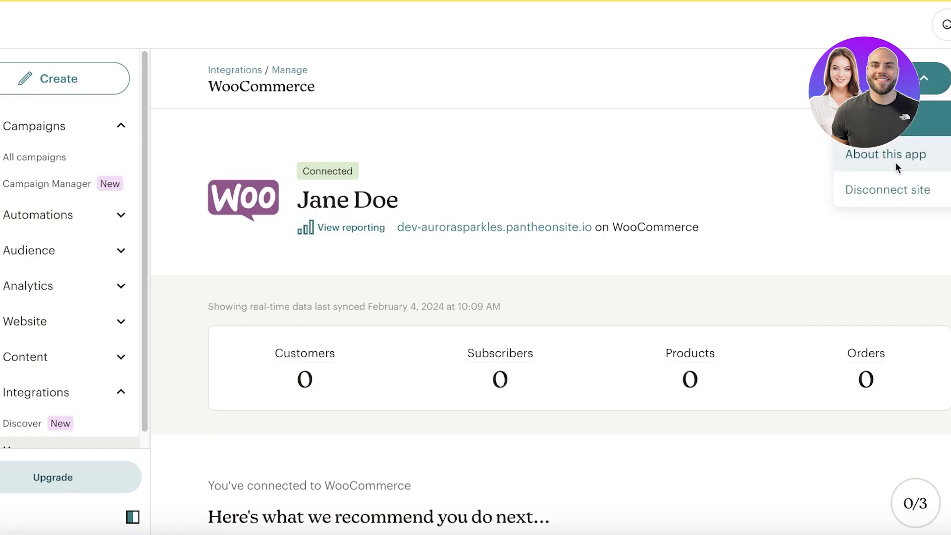
pyautogui.click(834, 173)
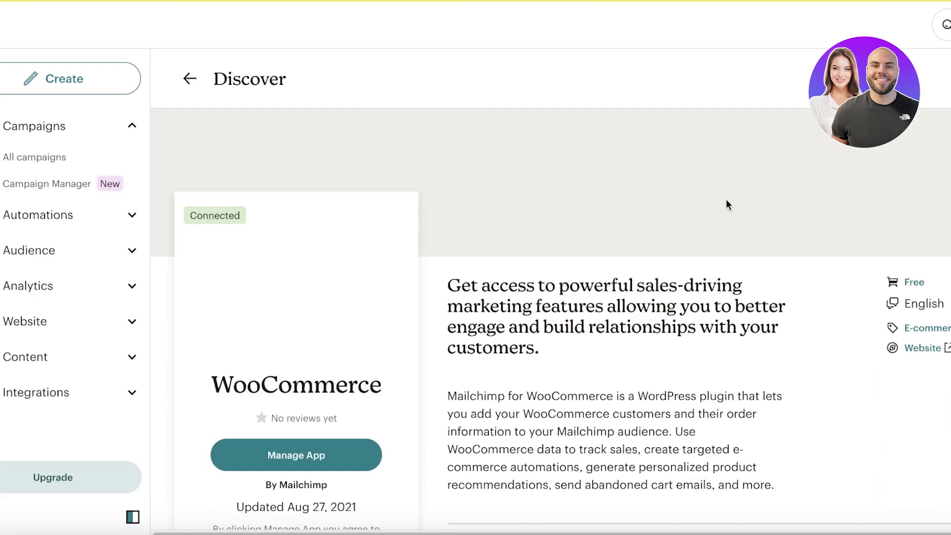
pyautogui.scroll(-2, 403, 381)
# Step: Start an email template from a Mailchimp starter layout and name it 'Newsletter subs'
pyautogui.click(36, 93)
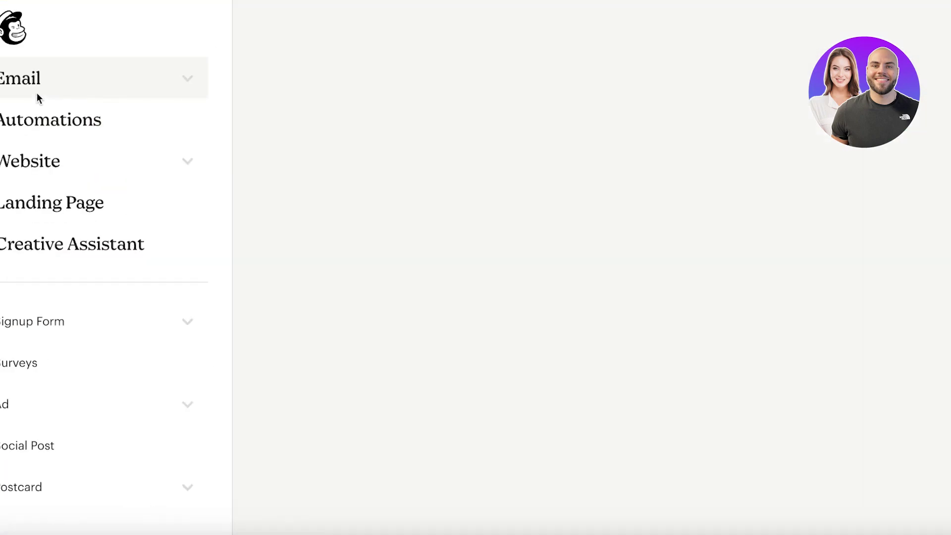
pyautogui.click(45, 79)
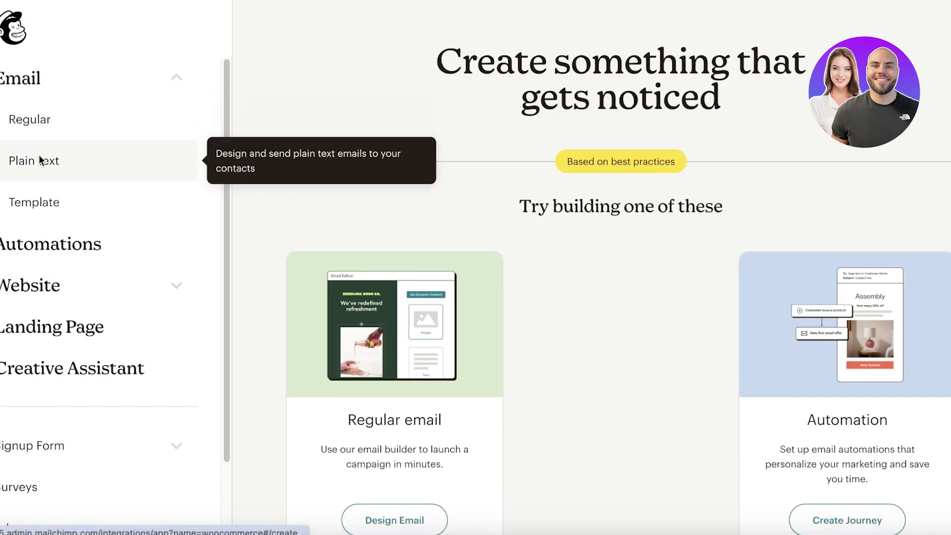
pyautogui.click(47, 201)
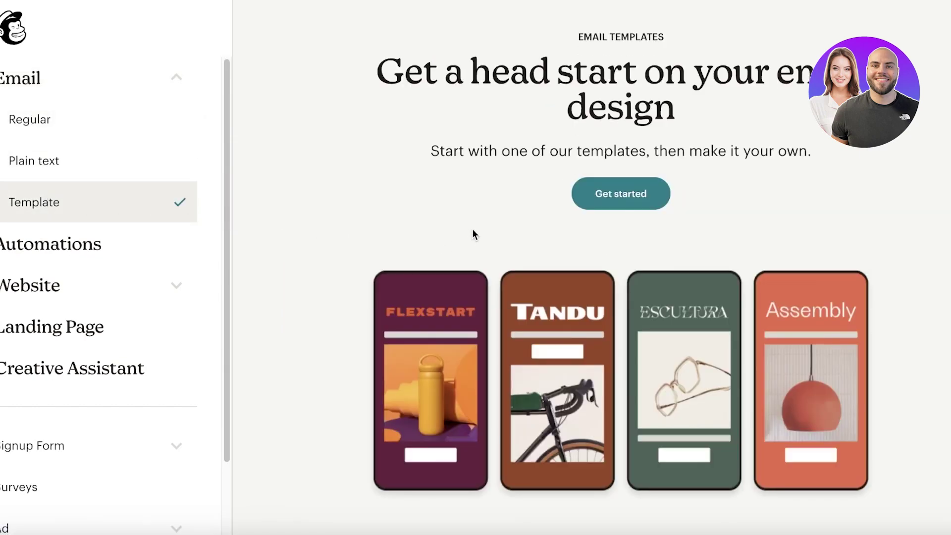
pyautogui.click(613, 197)
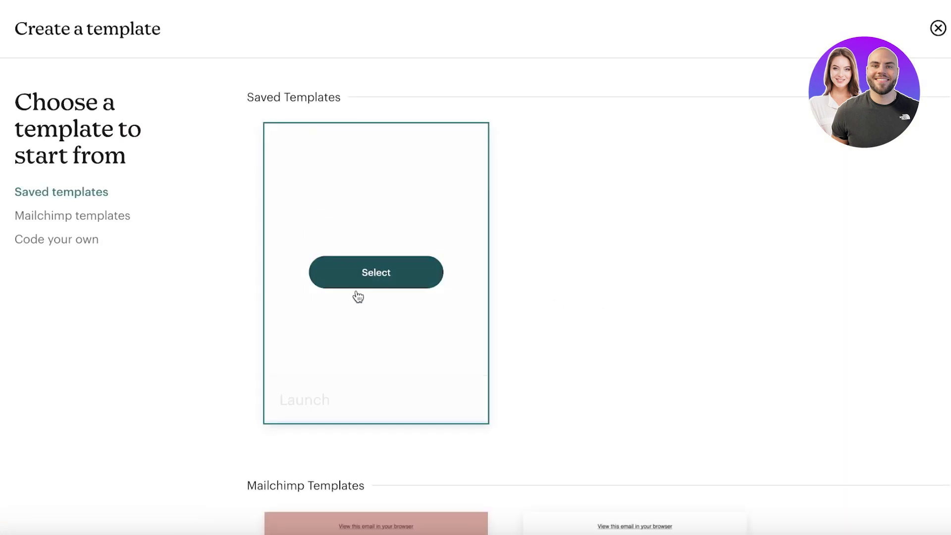
pyautogui.scroll(-10, 461, 280)
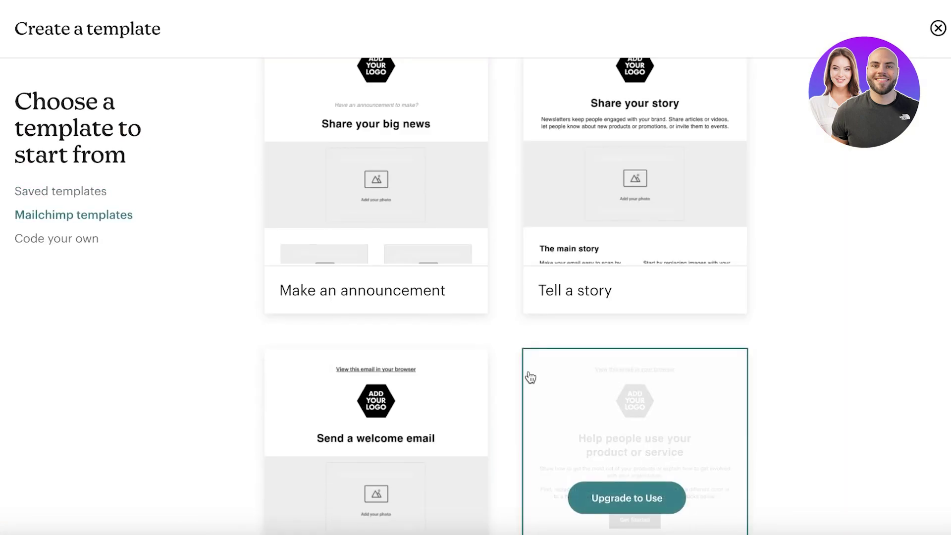
pyautogui.scroll(-15, 426, 379)
pyautogui.scroll(3, 378, 252)
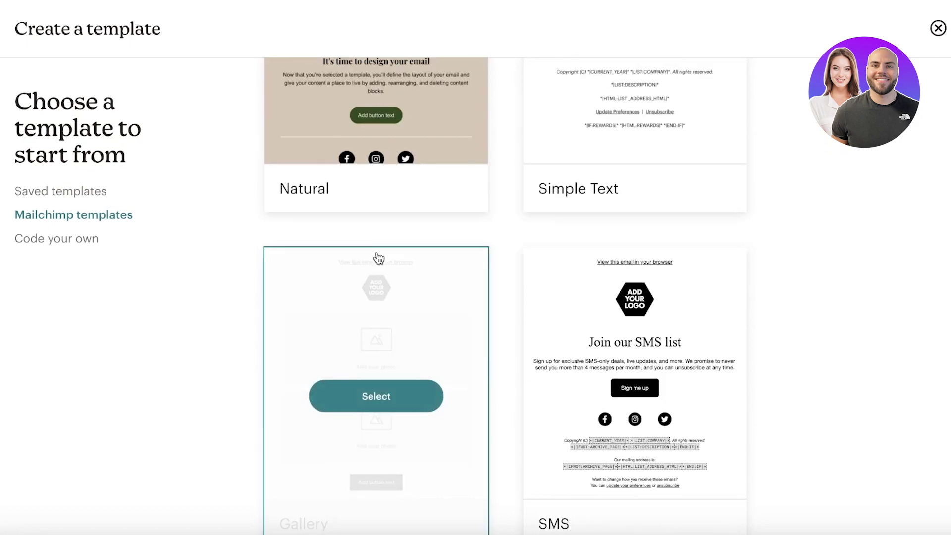
pyautogui.click(635, 396)
pyautogui.click(493, 287)
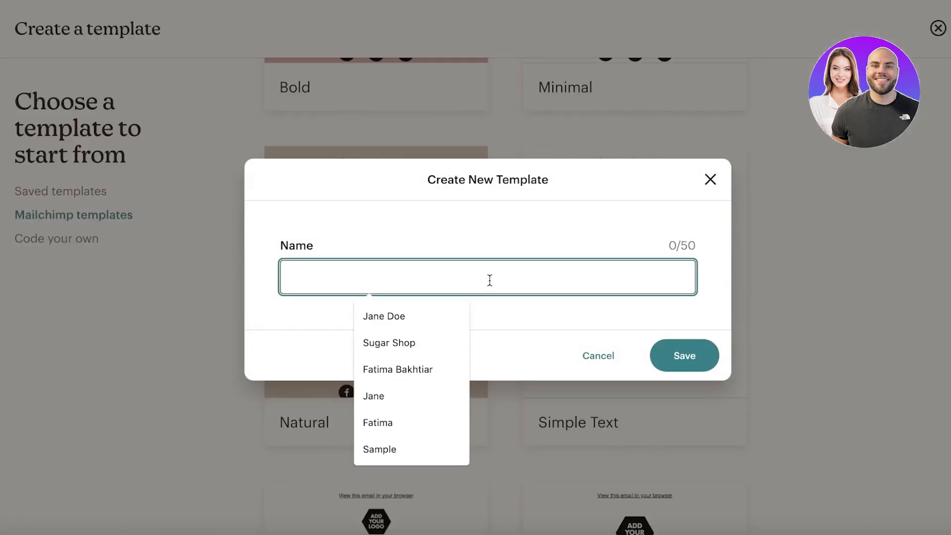
pyautogui.write('New')
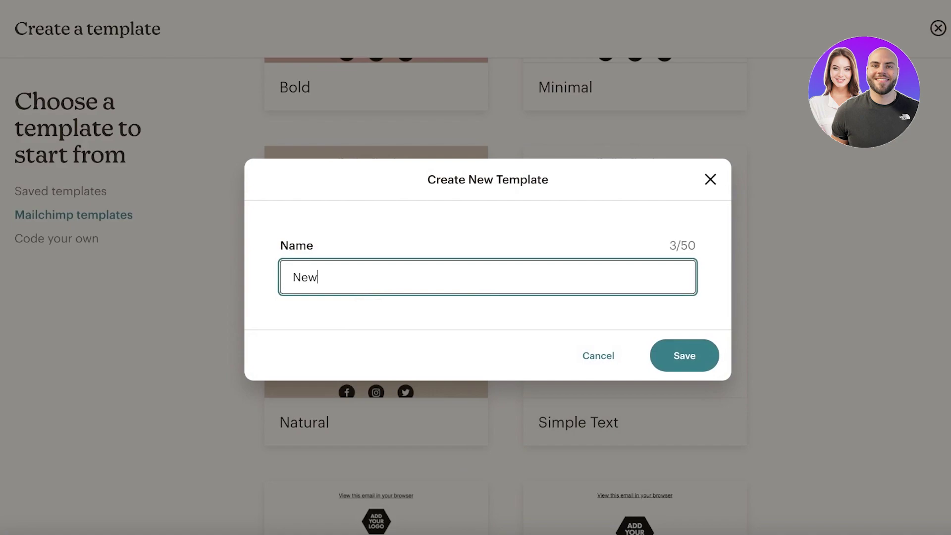
pyautogui.write('sletter subs')
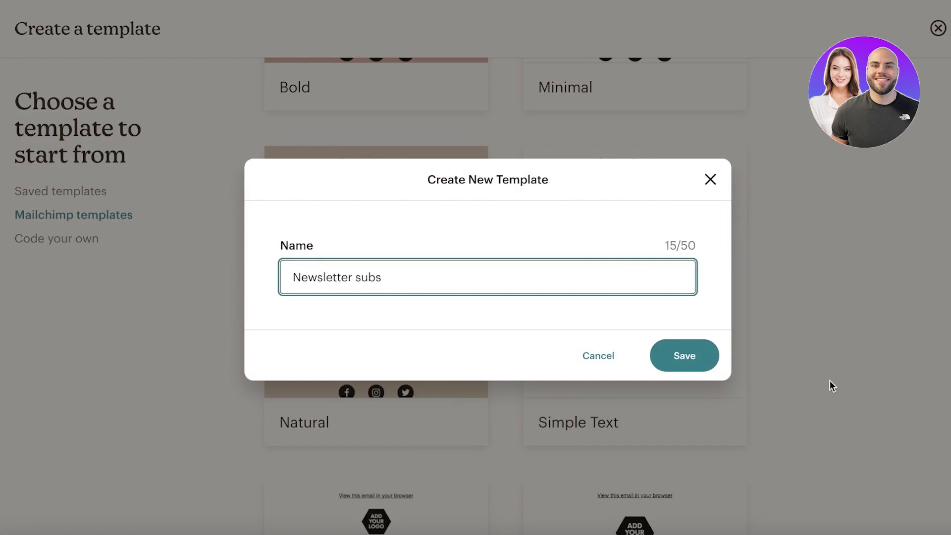
# Step: Save the template and change its heading to 'Thanks for subscribing to our newsletter'
pyautogui.click(711, 359)
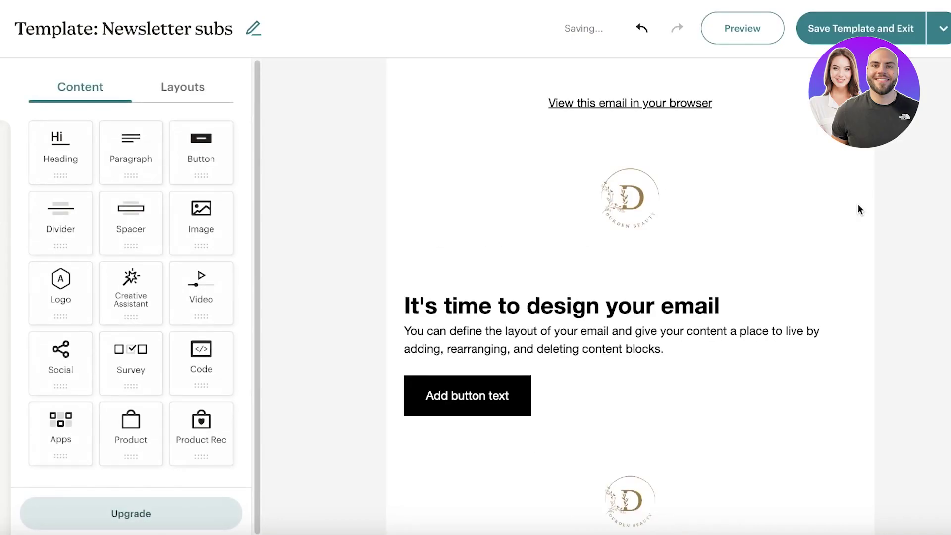
pyautogui.tripleClick(672, 291)
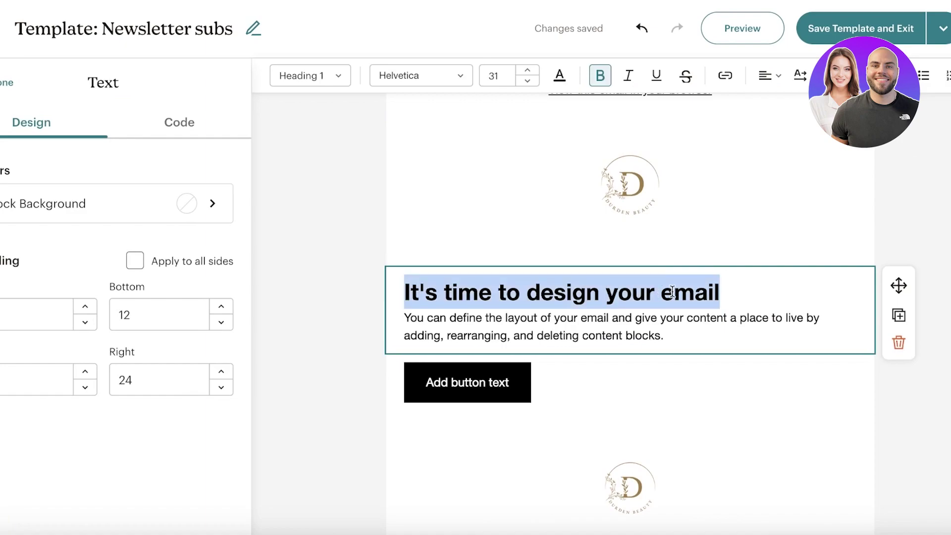
pyautogui.press('BackSpace')
pyautogui.write('Thank')
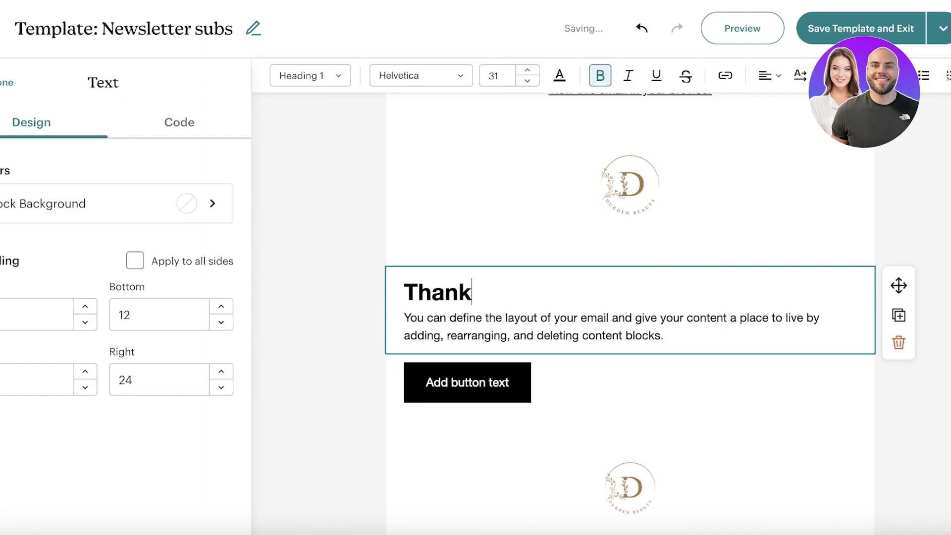
pyautogui.write('s for subcribi')
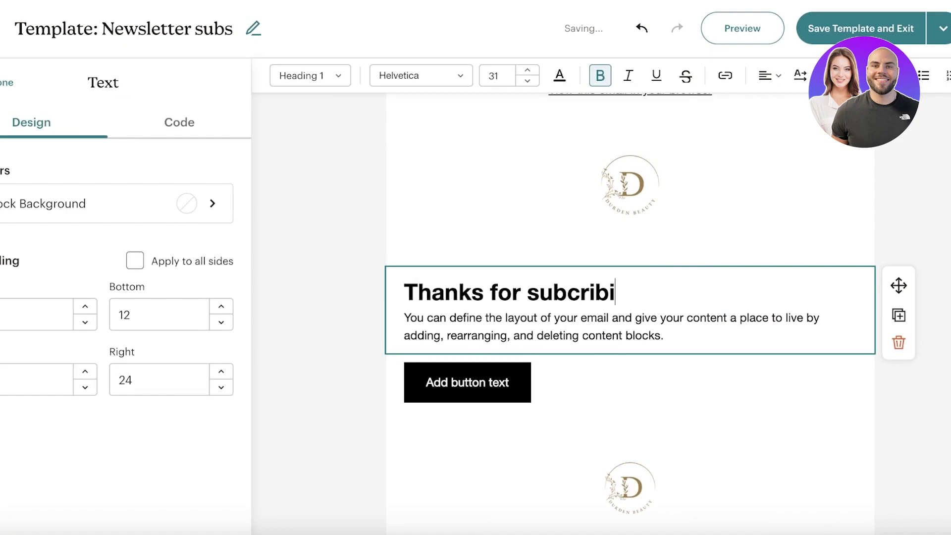
pyautogui.write('ng to our news')
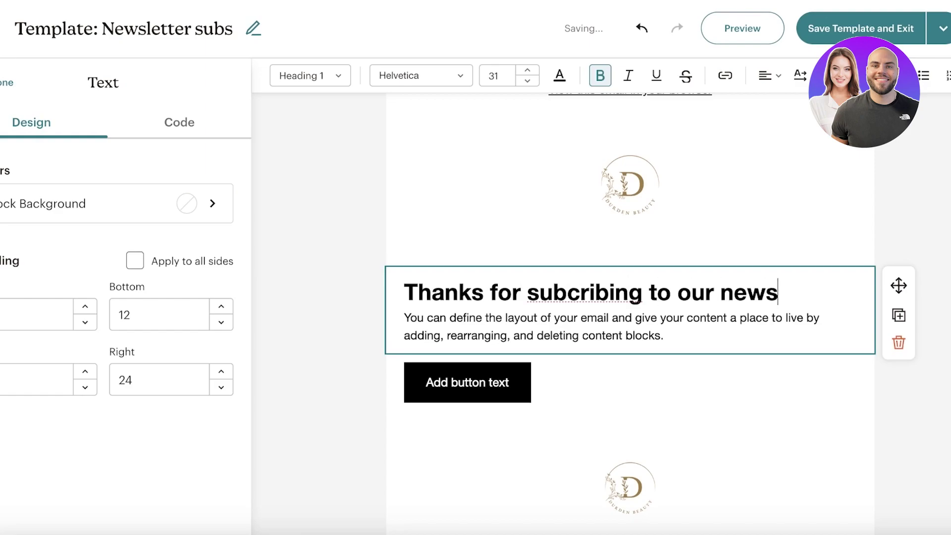
pyautogui.write('letter')
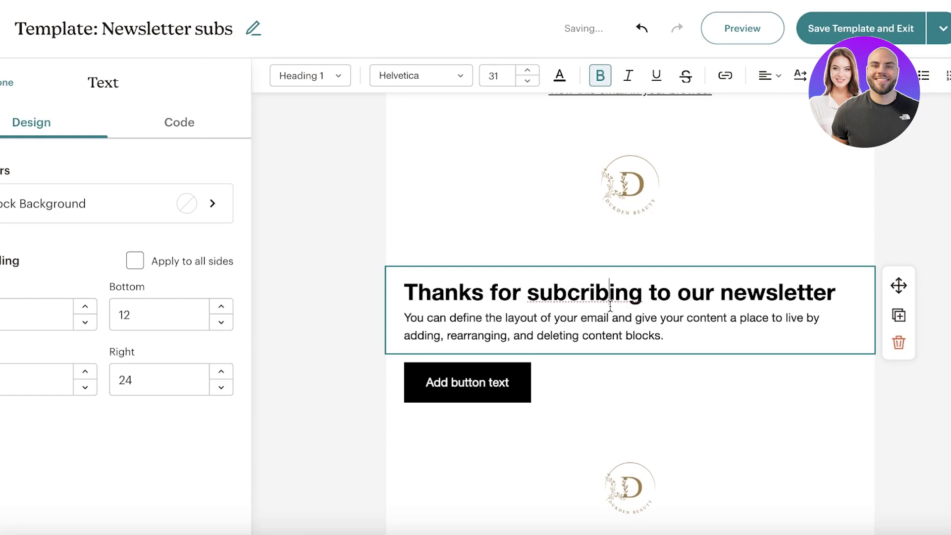
pyautogui.rightClick(610, 306)
pyautogui.click(654, 200)
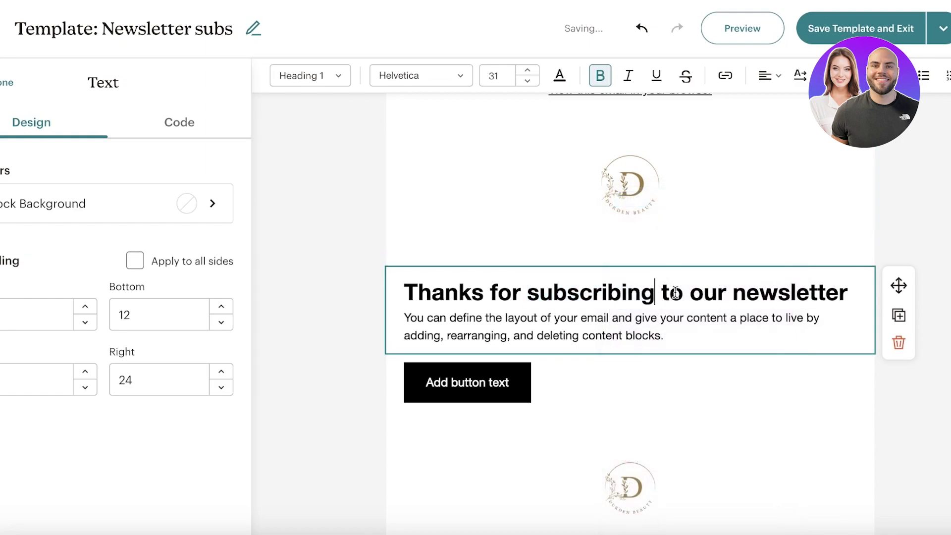
# Step: Delete the placeholder paragraph and save the template
pyautogui.click(672, 317)
pyautogui.moveTo(693, 337); pyautogui.dragTo(404, 317)
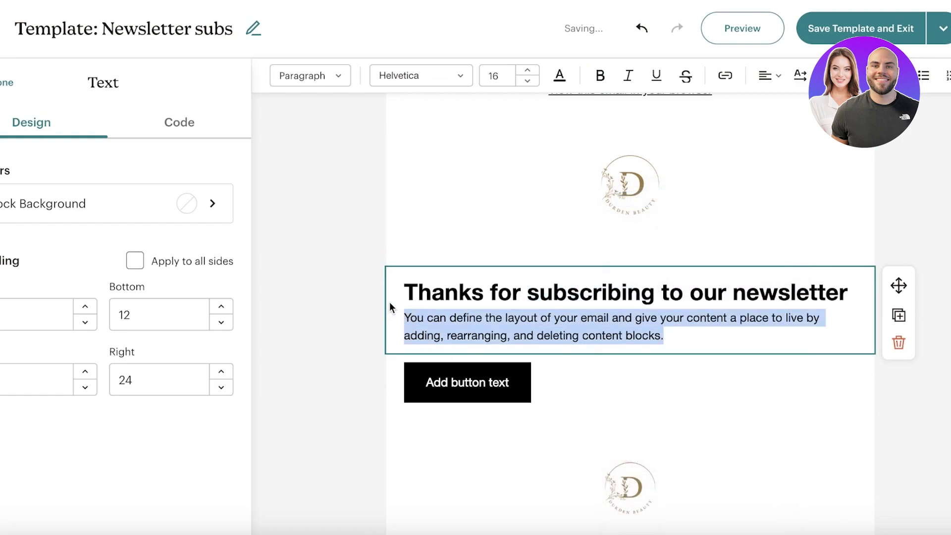
pyautogui.press('BackSpace')
pyautogui.click(423, 366)
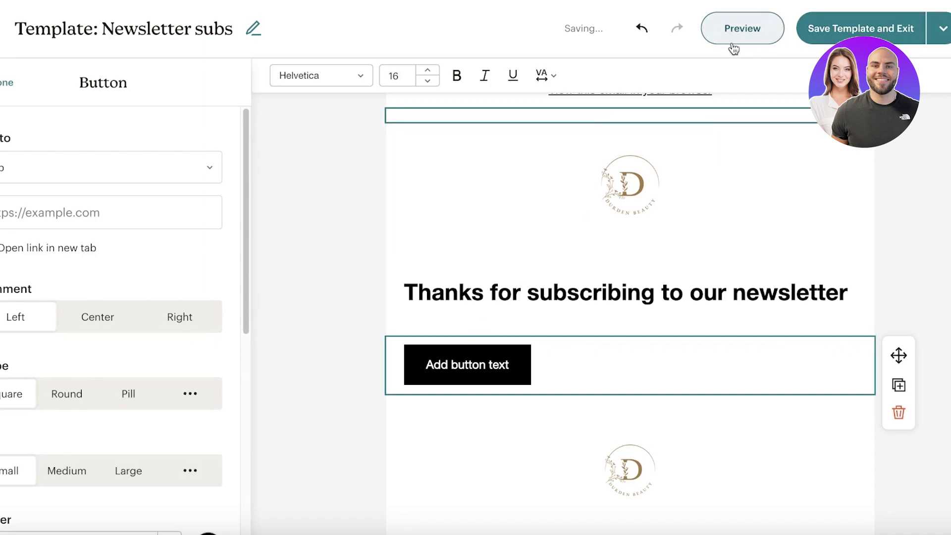
pyautogui.click(824, 35)
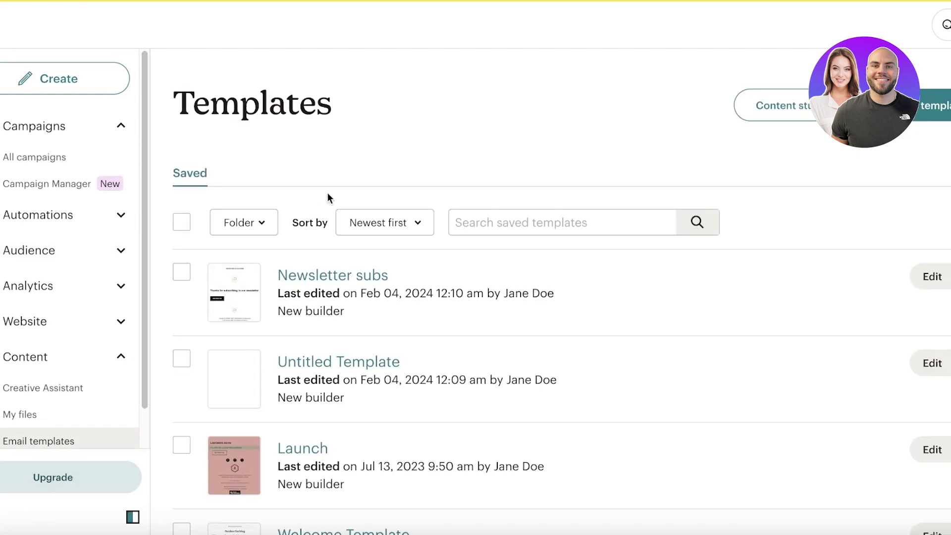
# Step: Start a new email template to reach the picker offering Newsletter subs and Launch
pyautogui.click(947, 276)
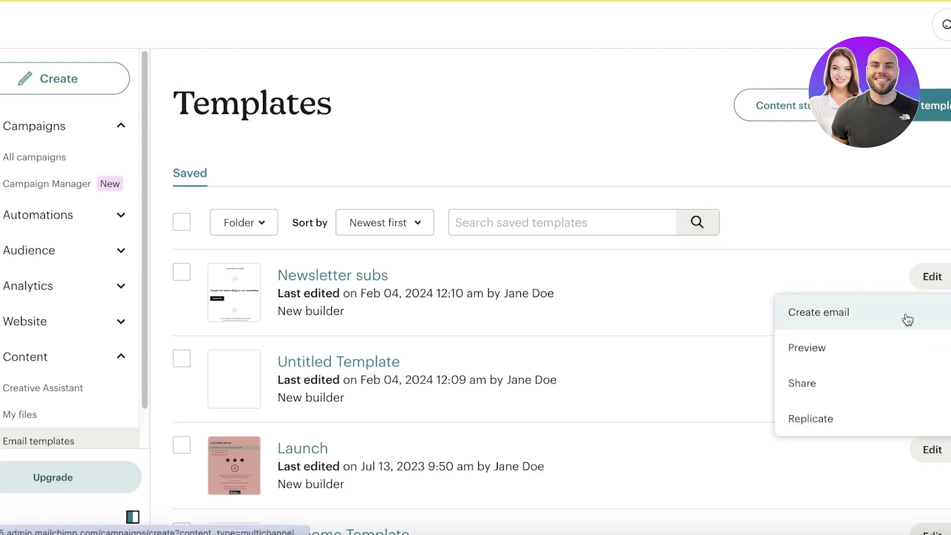
pyautogui.click(39, 162)
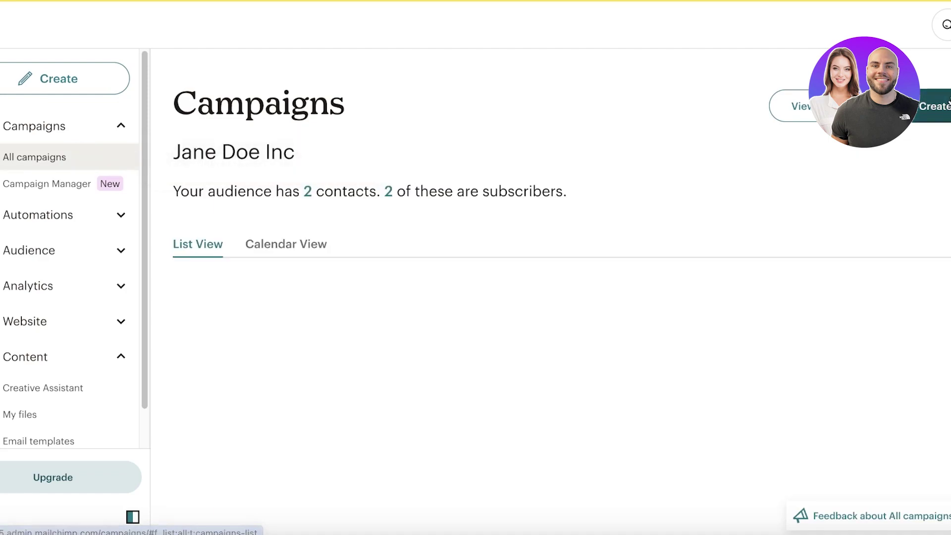
pyautogui.click(946, 102)
pyautogui.scroll(-4, 354, 290)
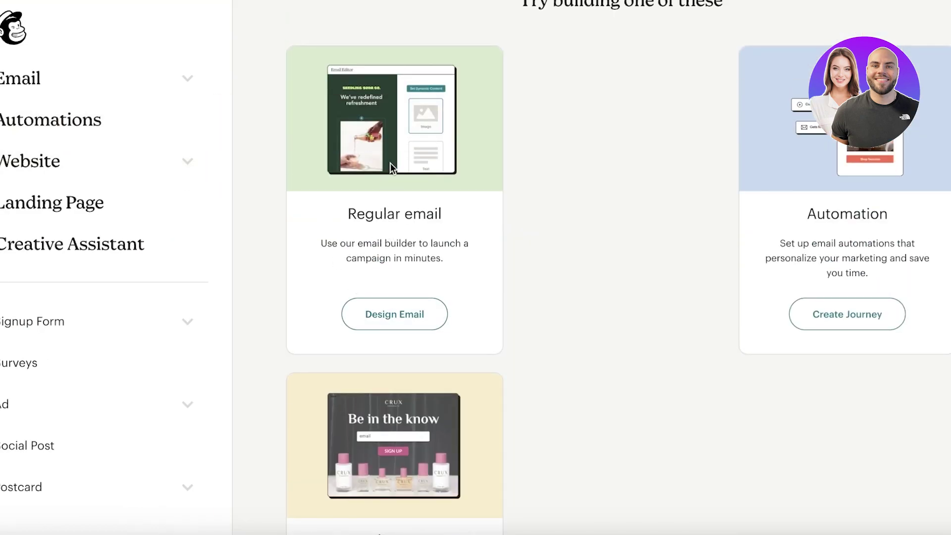
pyautogui.click(135, 95)
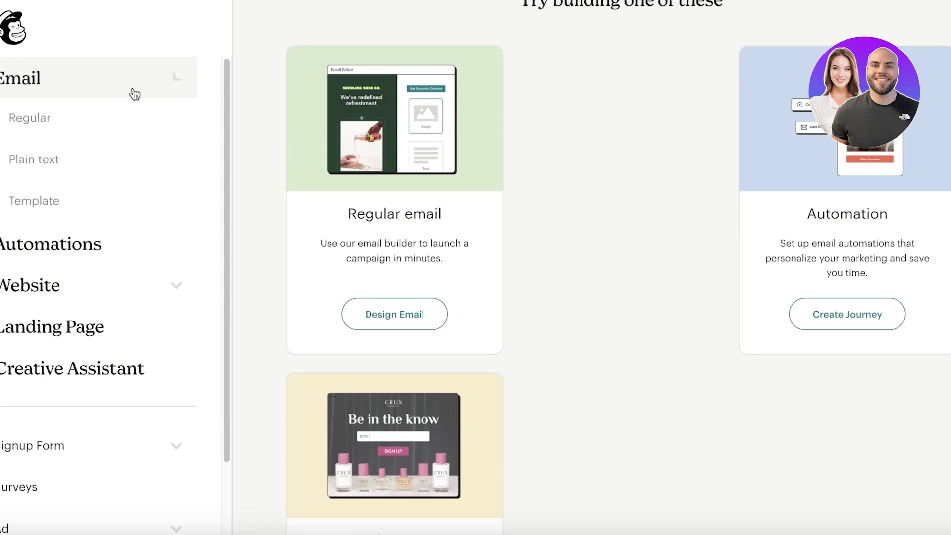
pyautogui.click(14, 218)
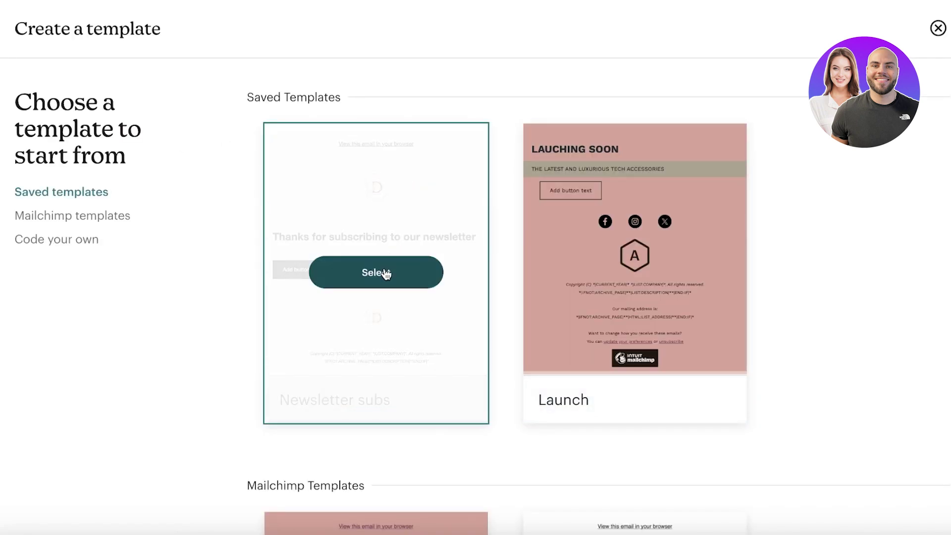
# Step: Create a template named 'aaa' from the Newsletter subs design and save it
pyautogui.click(376, 272)
pyautogui.click(569, 268)
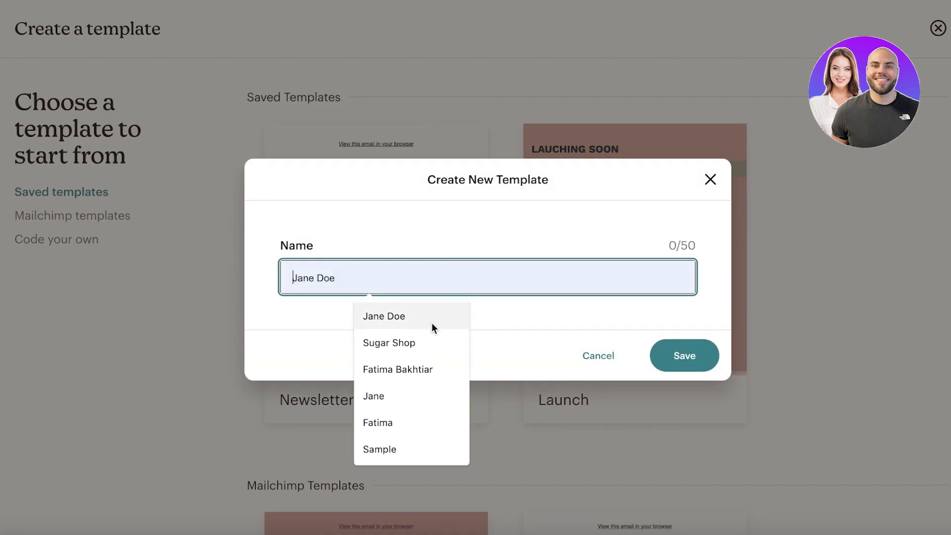
pyautogui.write('aaa')
pyautogui.click(694, 355)
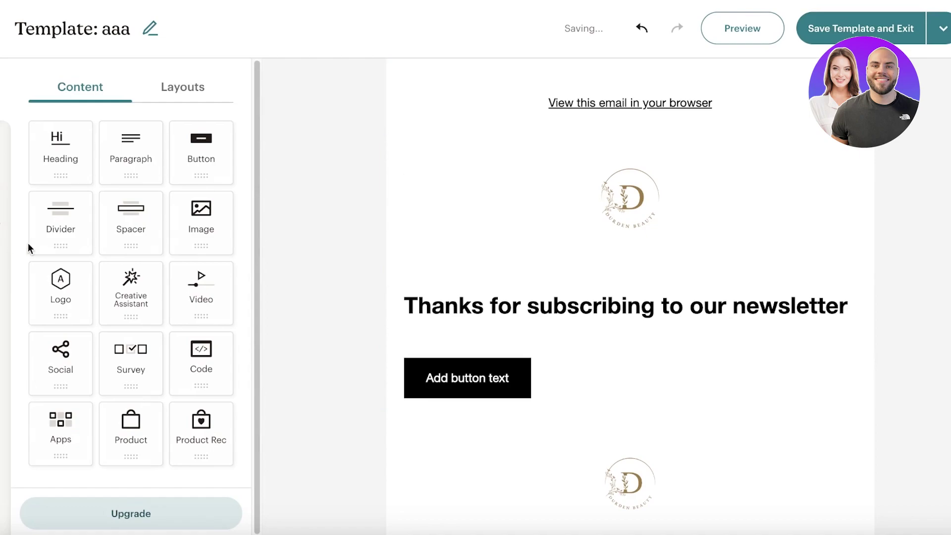
pyautogui.click(914, 32)
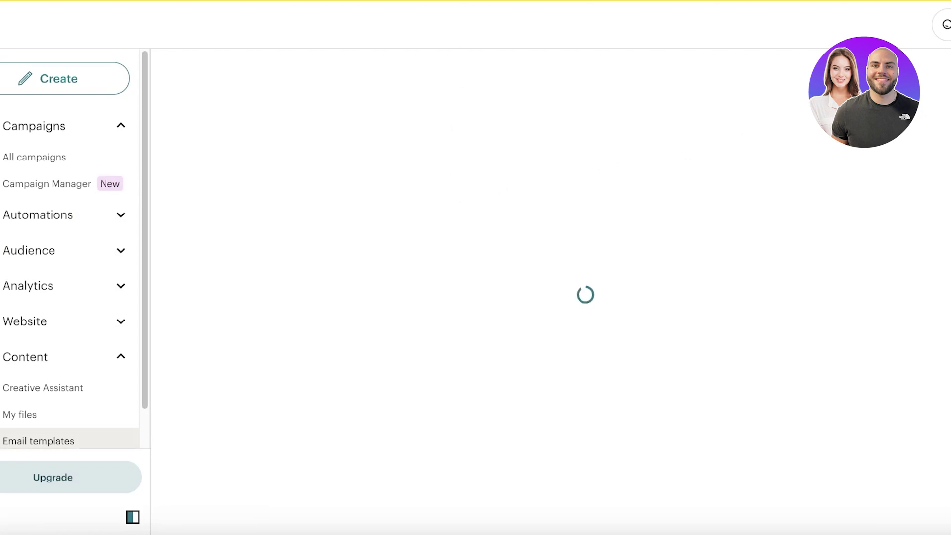
# Step: Open the aaa template's Share page, then go to the Automations overview
pyautogui.click(948, 277)
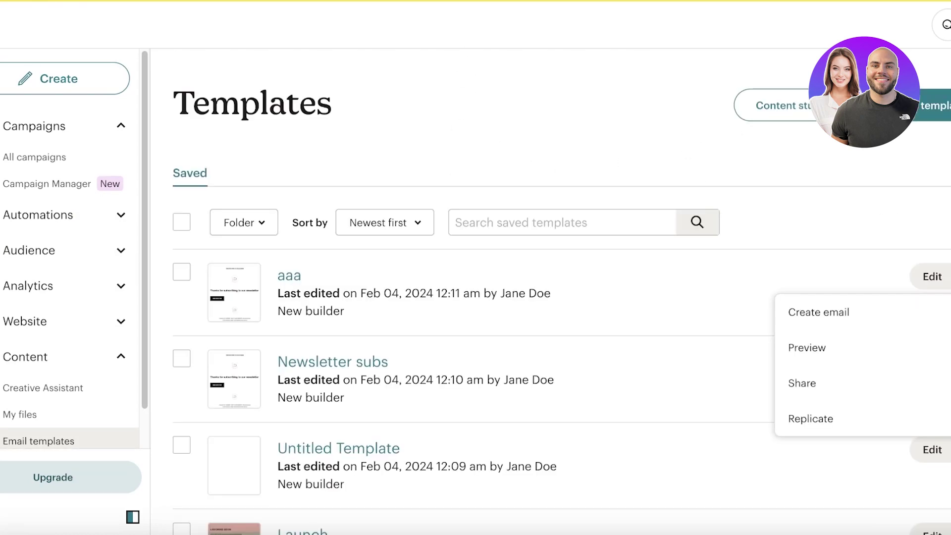
pyautogui.click(842, 384)
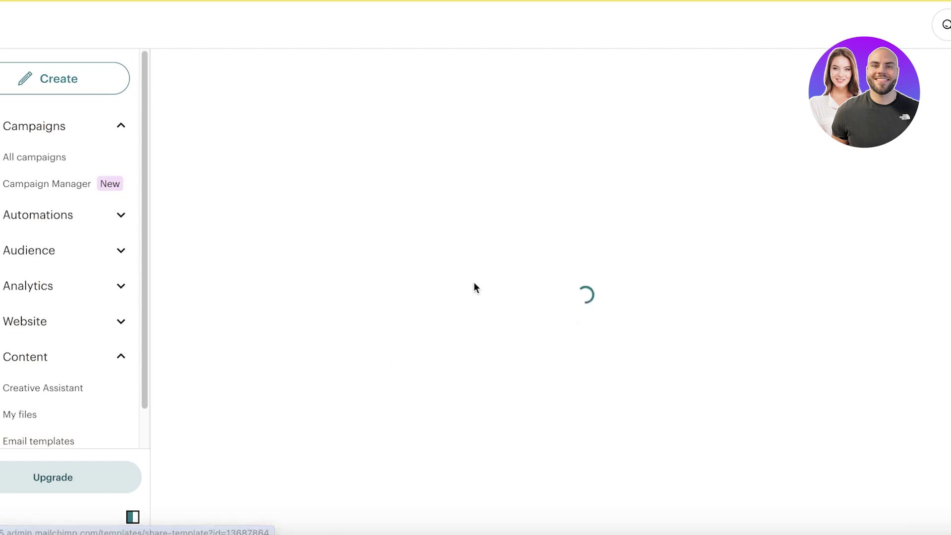
pyautogui.scroll(-3, 266, 198)
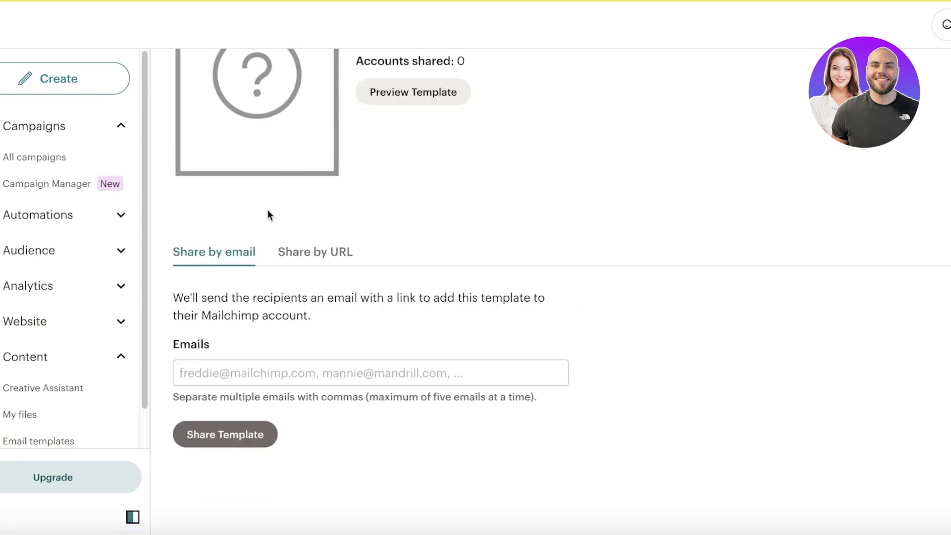
pyautogui.click(73, 217)
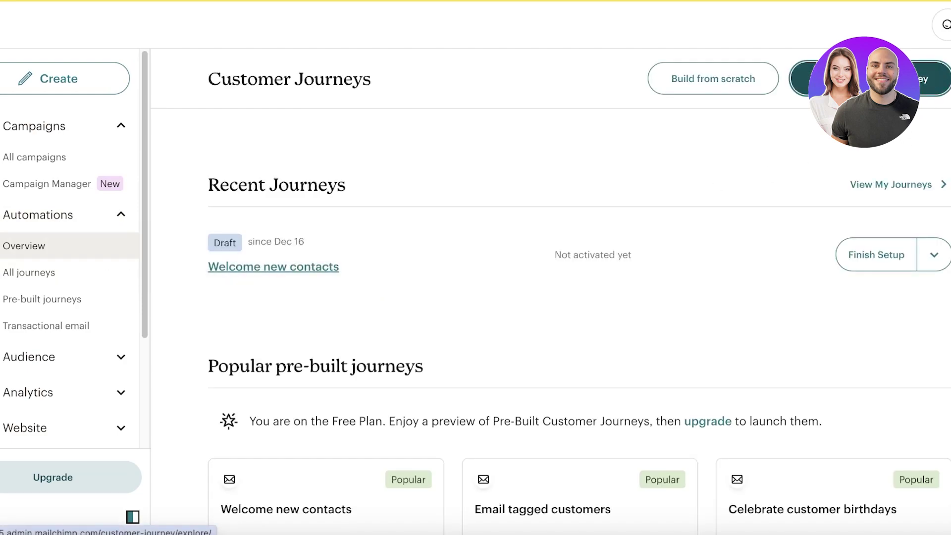
# Step: Build a journey from the Welcome new contacts pre-built journey, confirming the audience setup
pyautogui.click(42, 299)
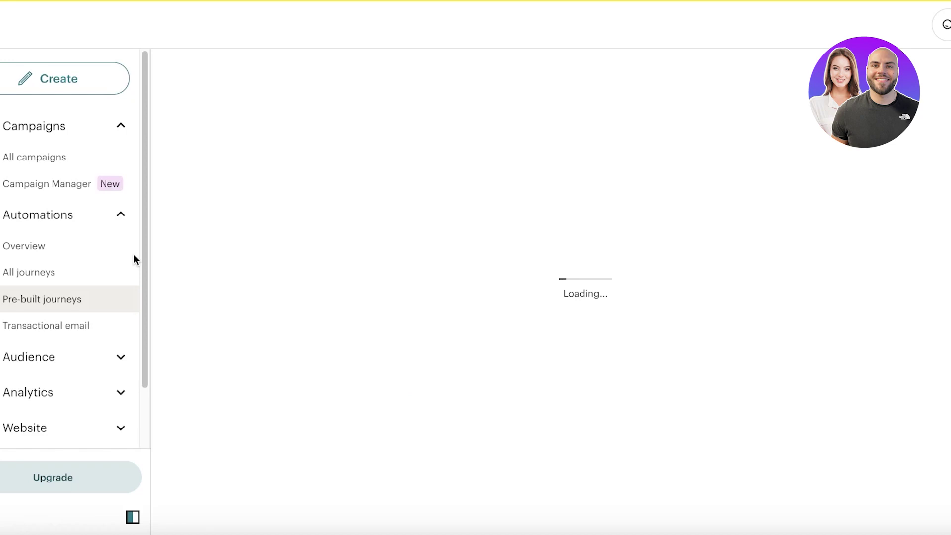
pyautogui.scroll(-3, 460, 239)
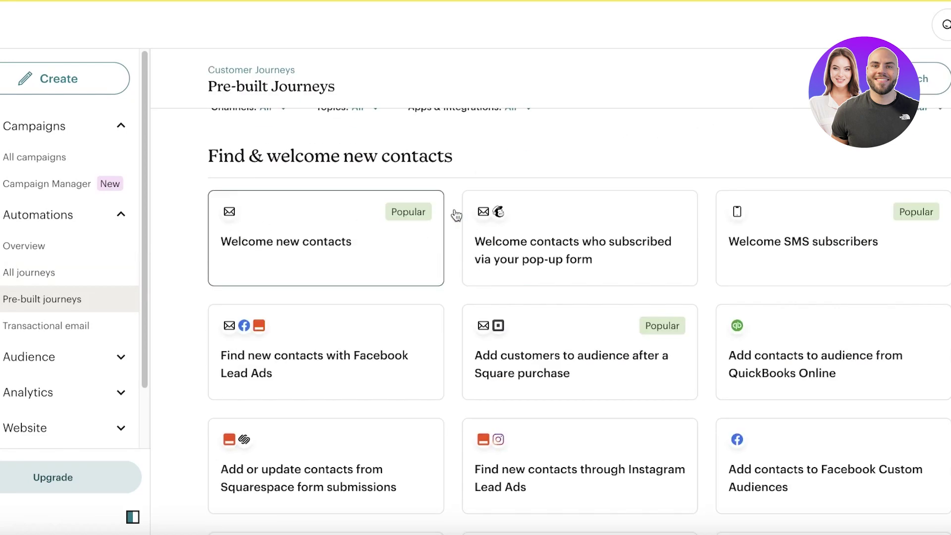
pyautogui.click(539, 219)
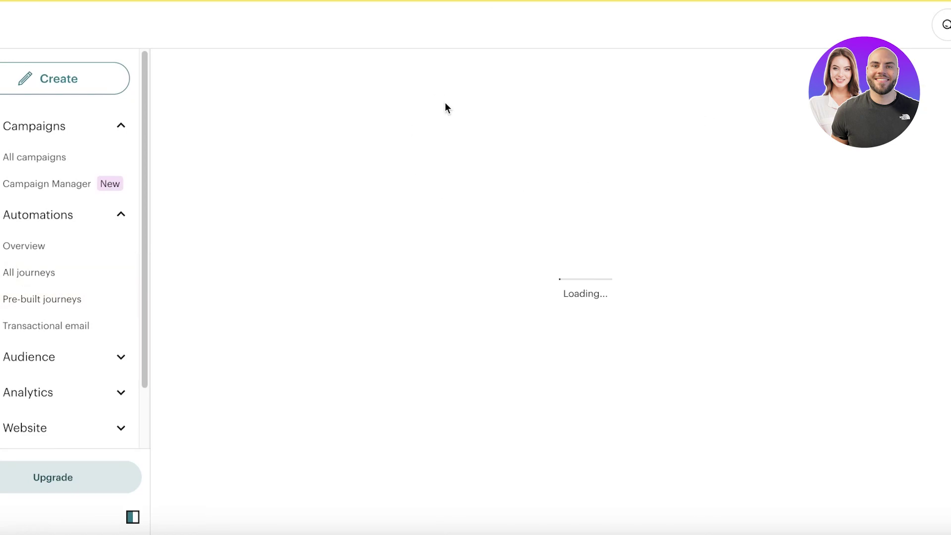
pyautogui.scroll(-5, 510, 97)
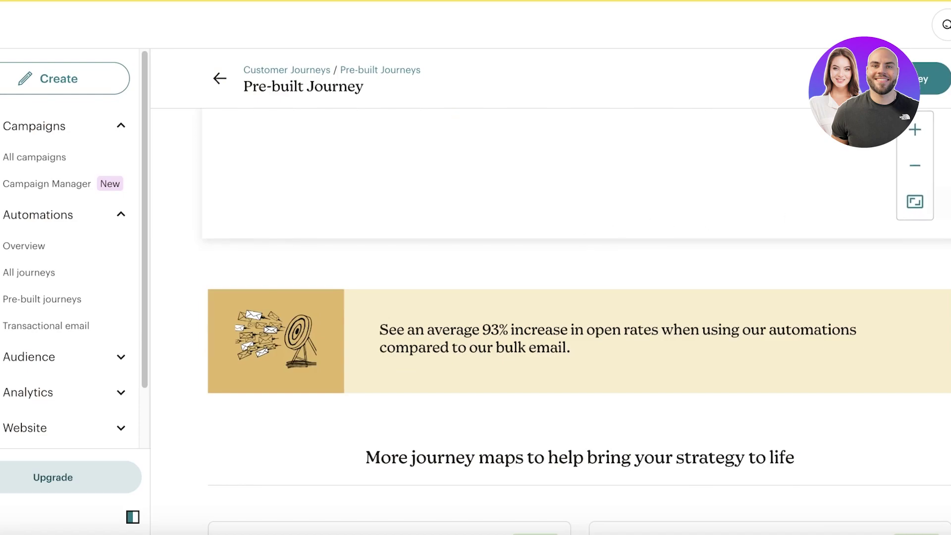
pyautogui.scroll(4, 593, 236)
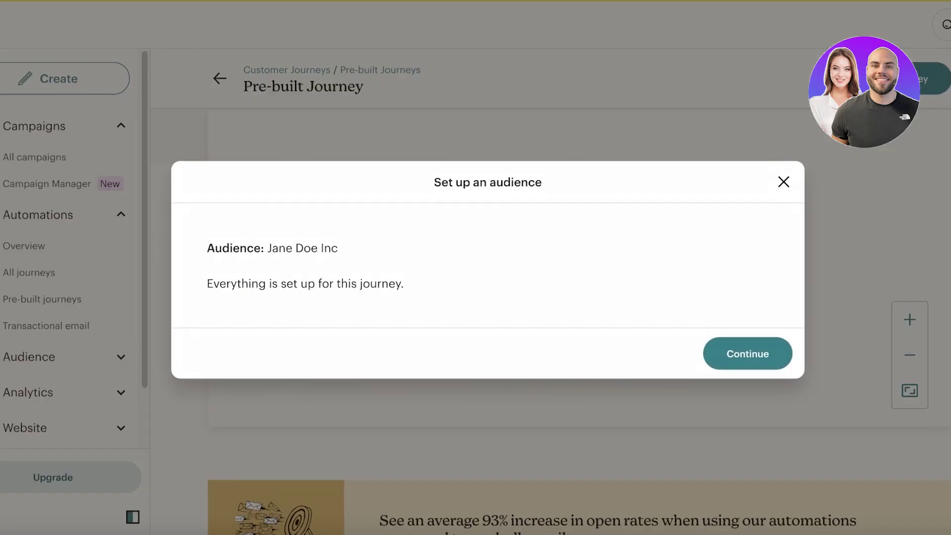
pyautogui.click(723, 362)
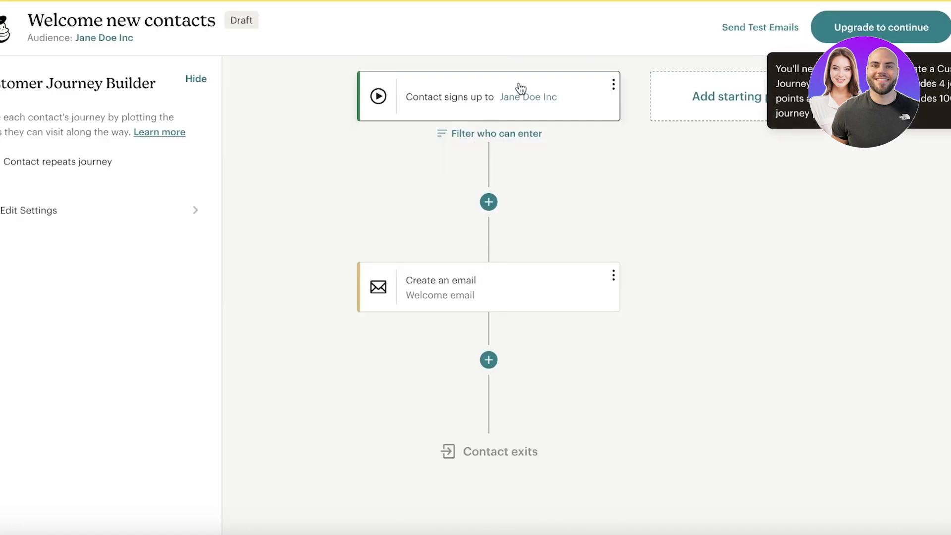
# Step: Set the journey's starting point to signing up for email and review the Welcome email step
pyautogui.click(522, 90)
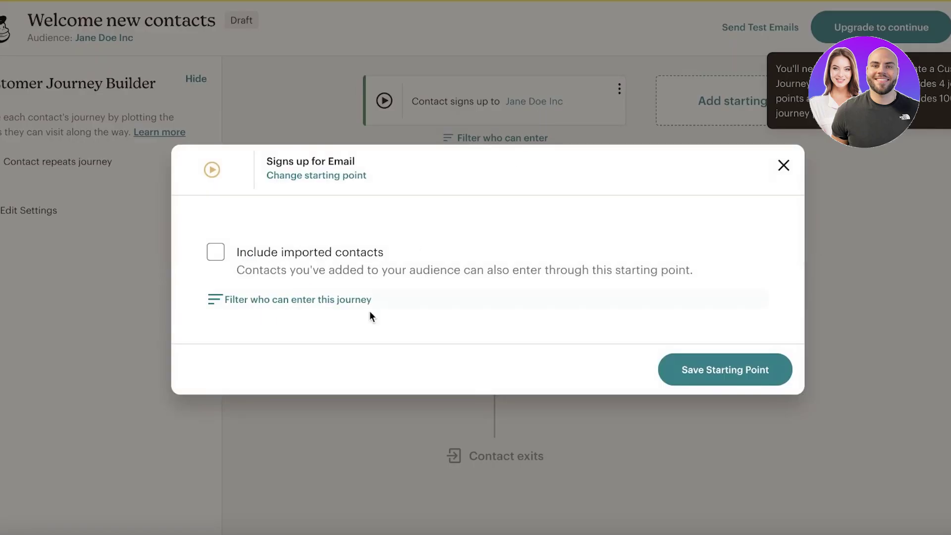
pyautogui.click(704, 373)
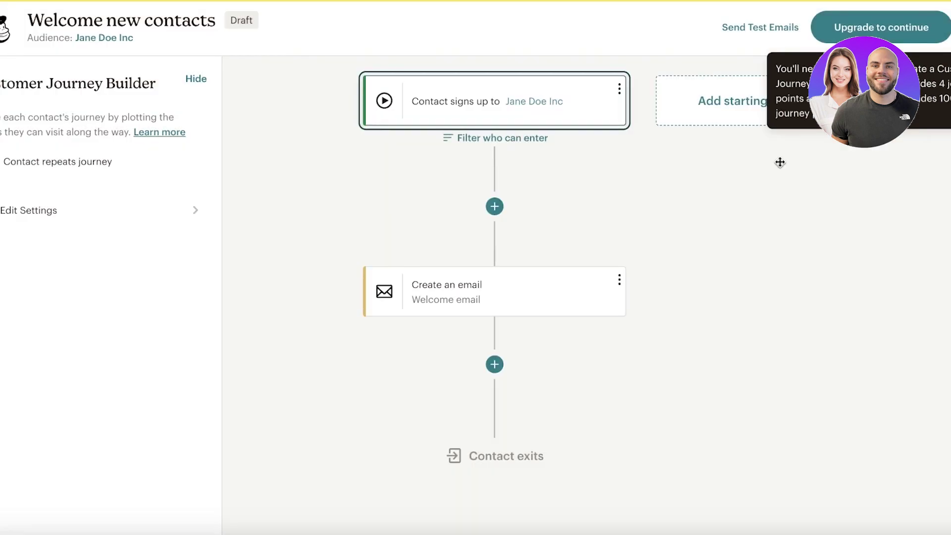
pyautogui.click(729, 104)
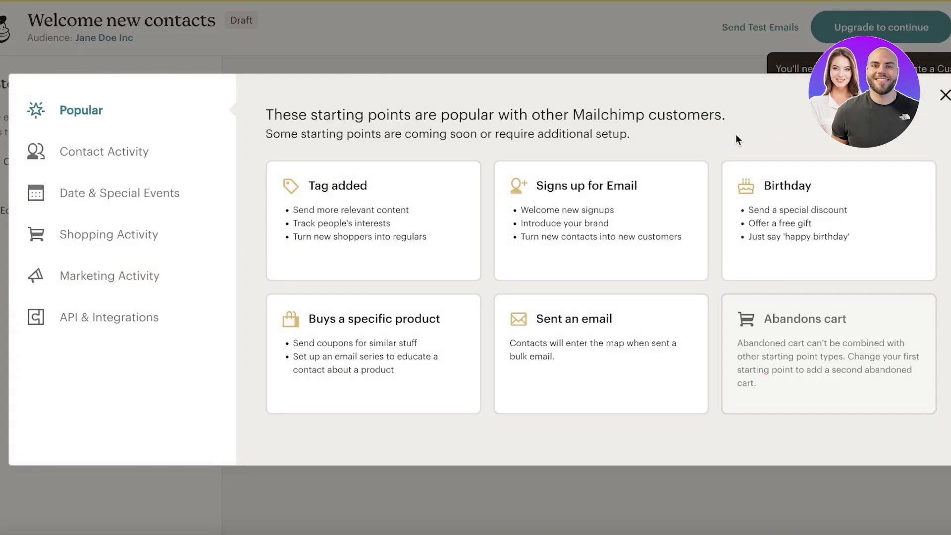
pyautogui.click(621, 202)
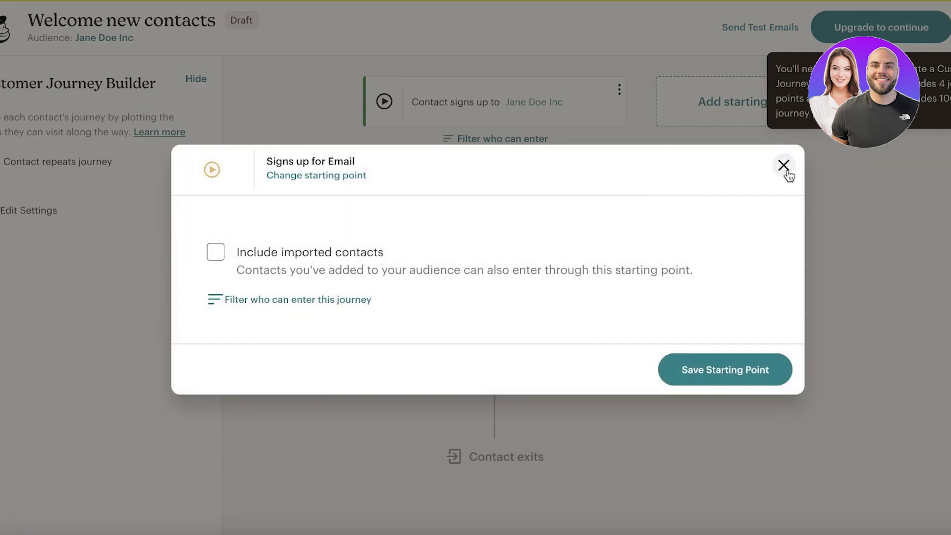
pyautogui.click(786, 169)
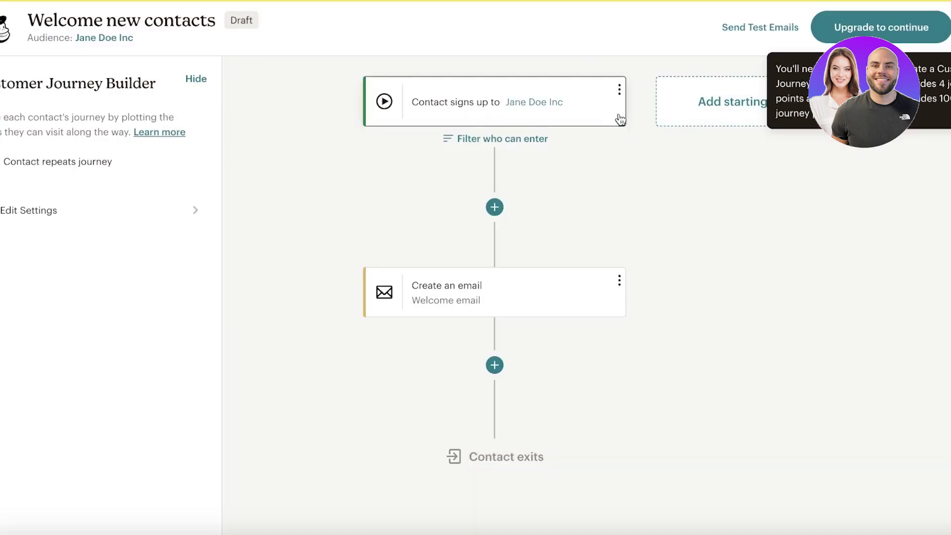
pyautogui.click(491, 285)
pyautogui.click(944, 46)
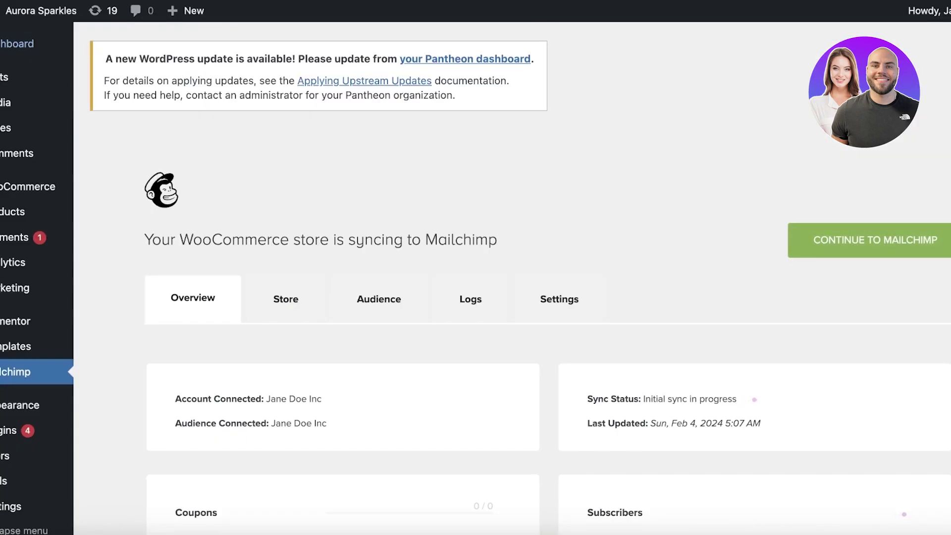
# Step: Return to the WordPress admin Dashboard
pyautogui.click(19, 44)
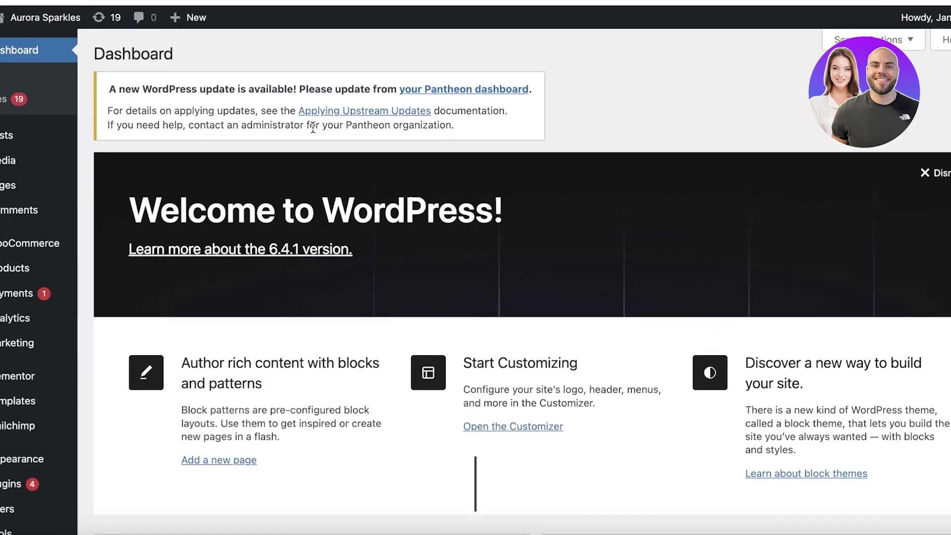